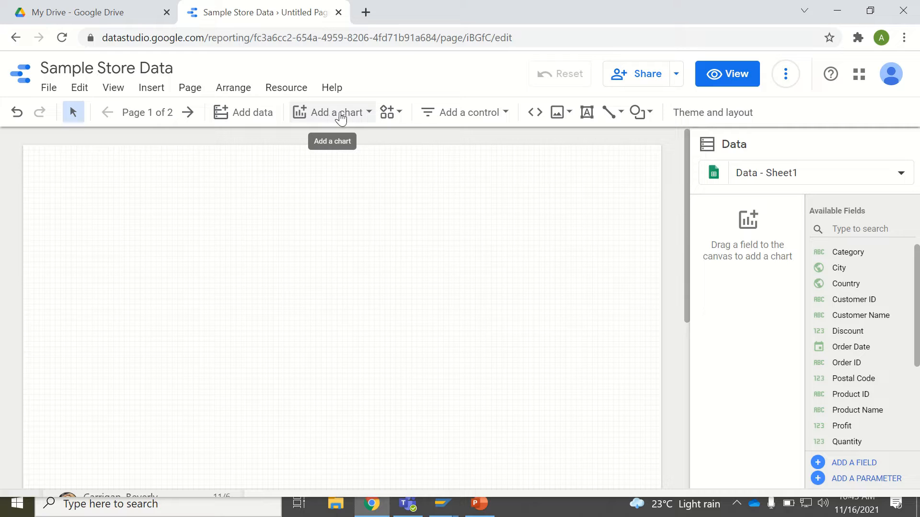
left_click(352, 115)
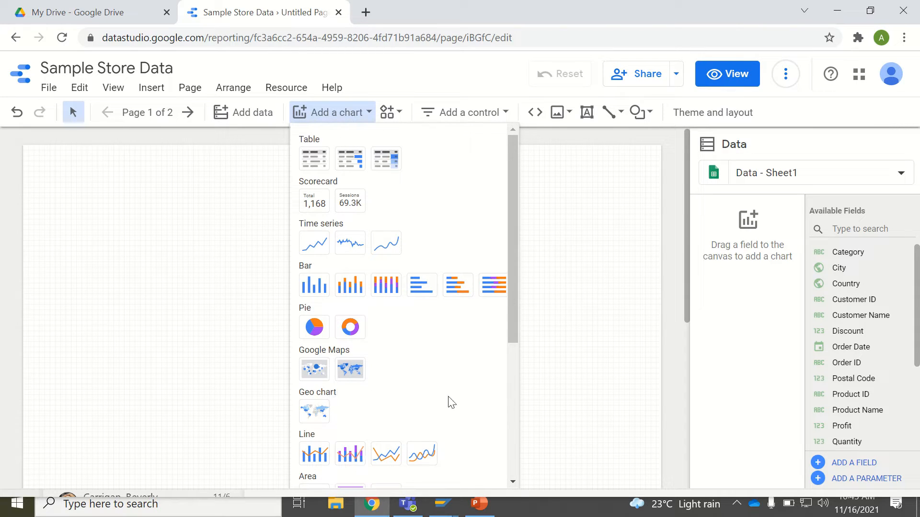
left_click_drag(516, 334, 535, 312)
left_click(316, 161)
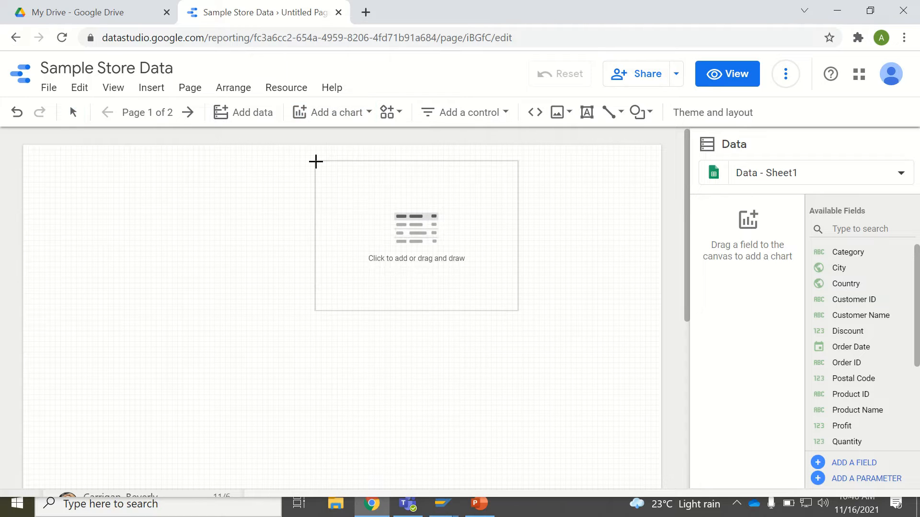
left_click_drag(316, 162, 213, 204)
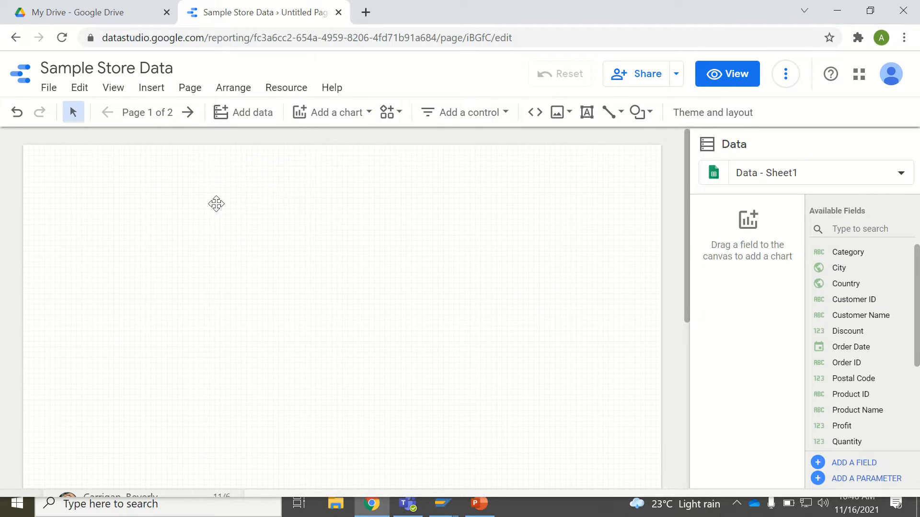
left_click(308, 206)
left_click(310, 201)
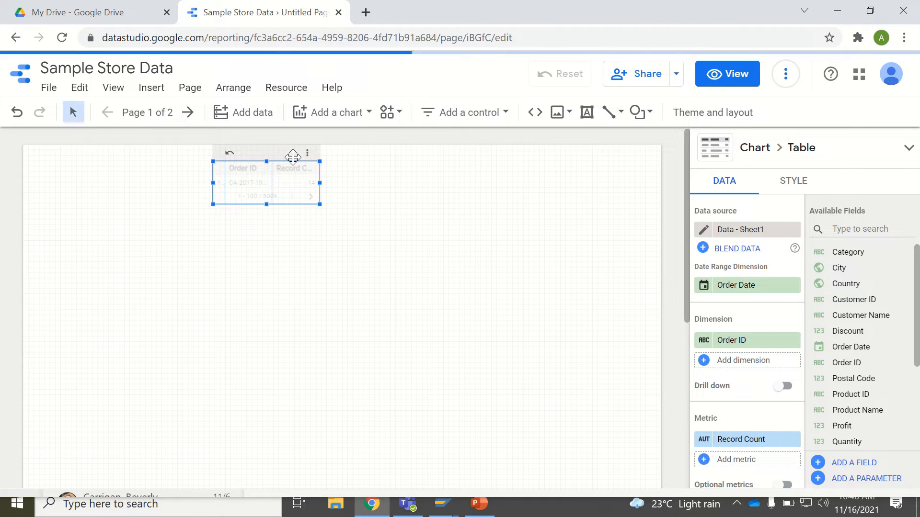
key("Delete")
Add a plain table chart at its default size and place it in the upper-left area of the report page.
left_click(323, 115)
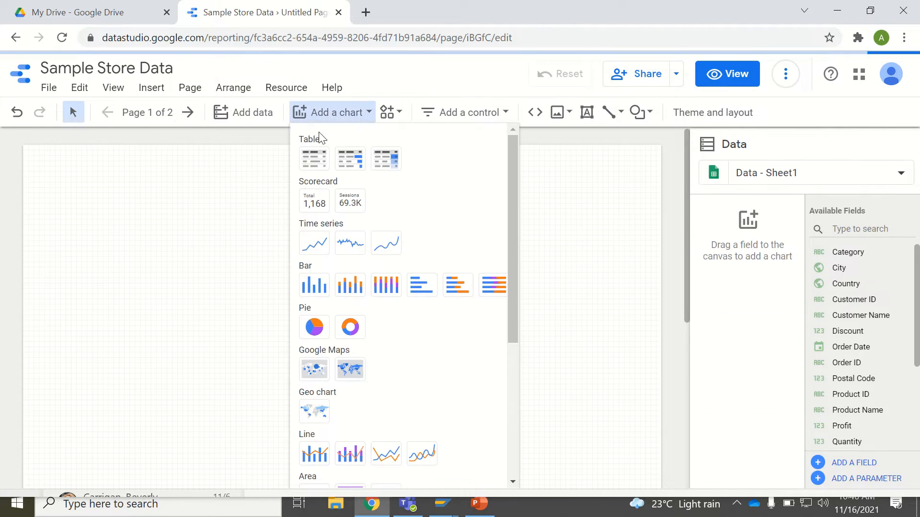
left_click(312, 158)
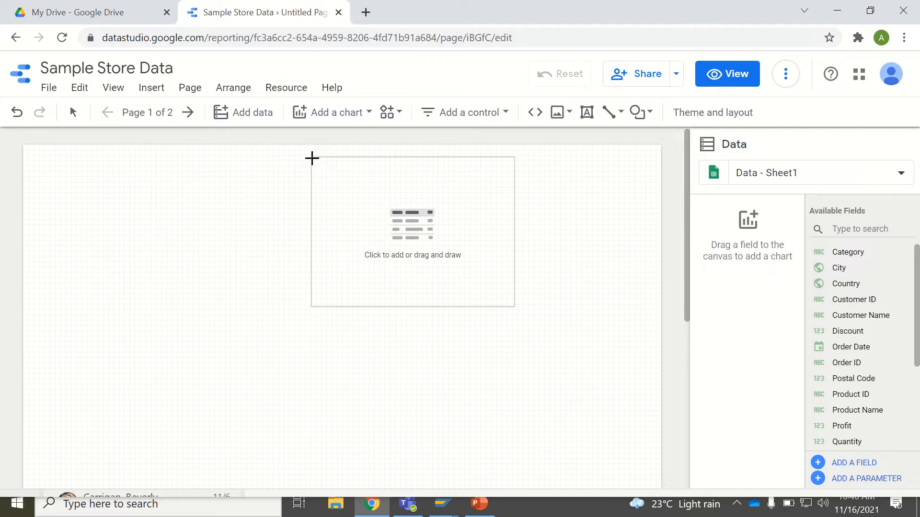
left_click(312, 158)
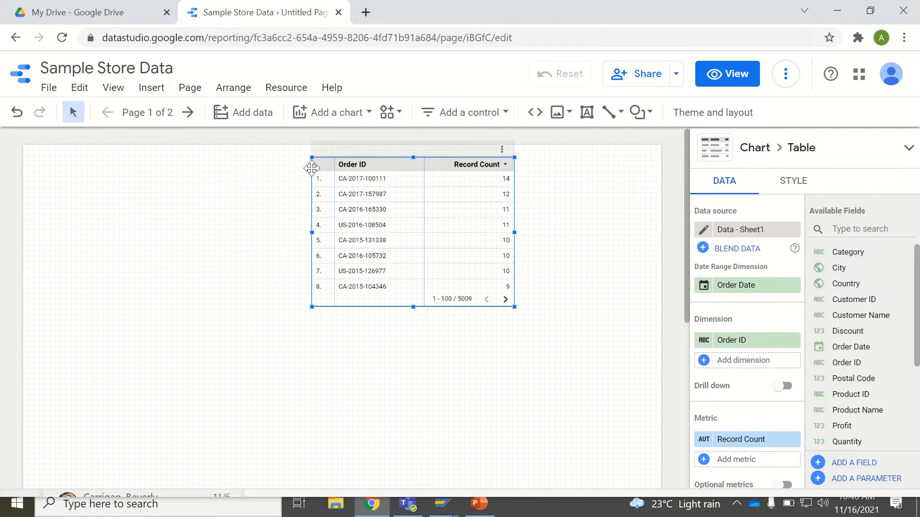
left_click_drag(311, 167, 48, 195)
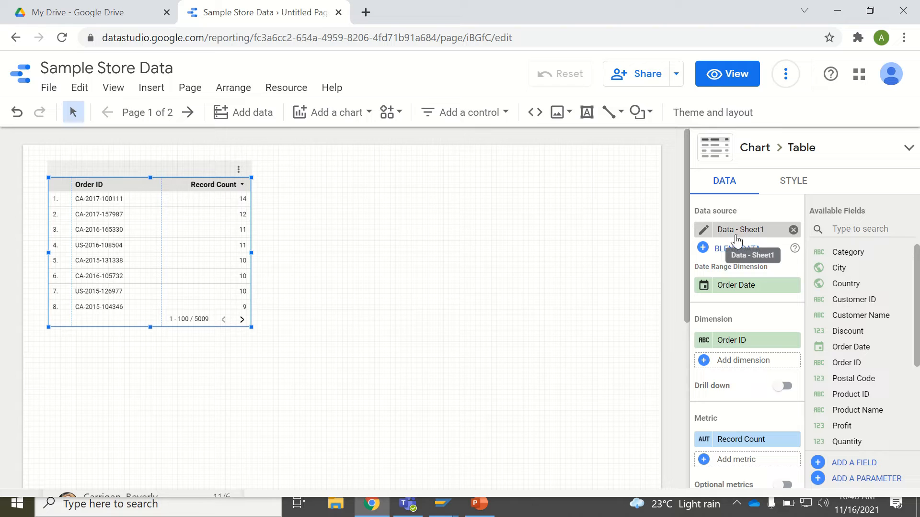
Review the table's available data sources and choose Order Date as its date range dimension.
left_click(760, 235)
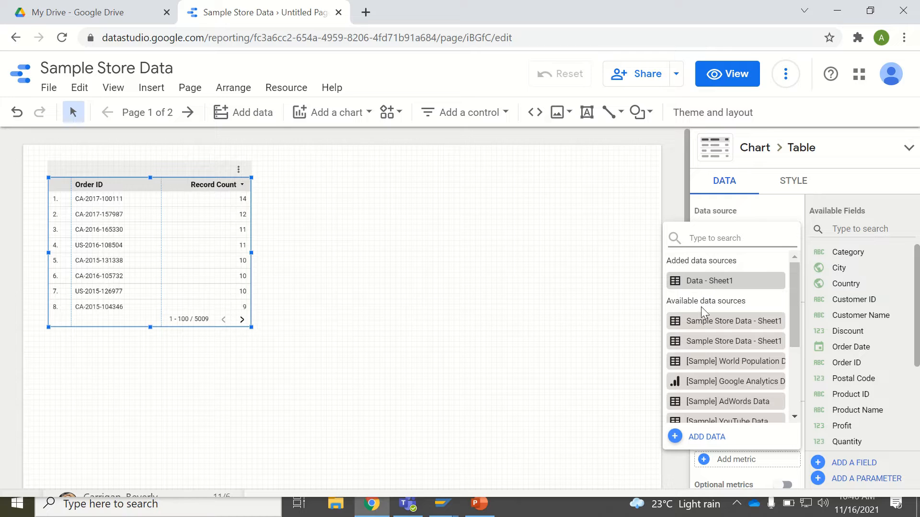
left_click_drag(796, 339, 794, 292)
left_click(656, 266)
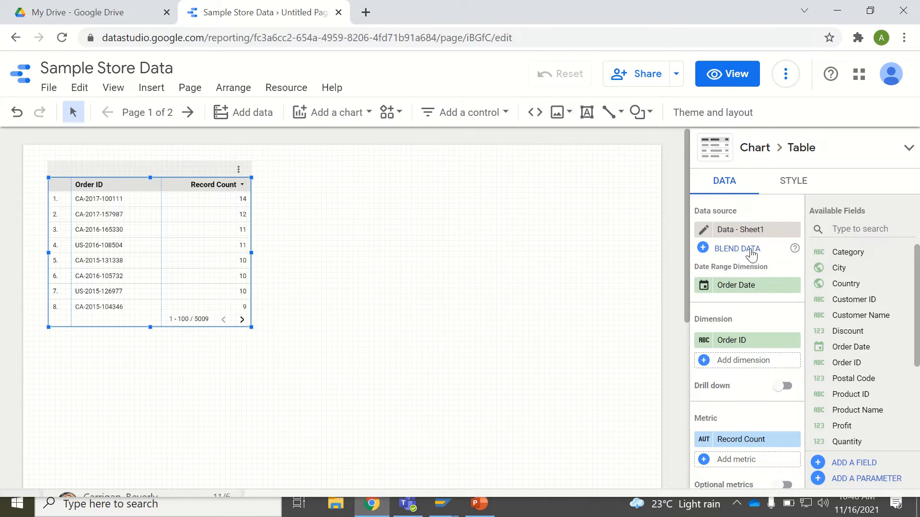
left_click(746, 291)
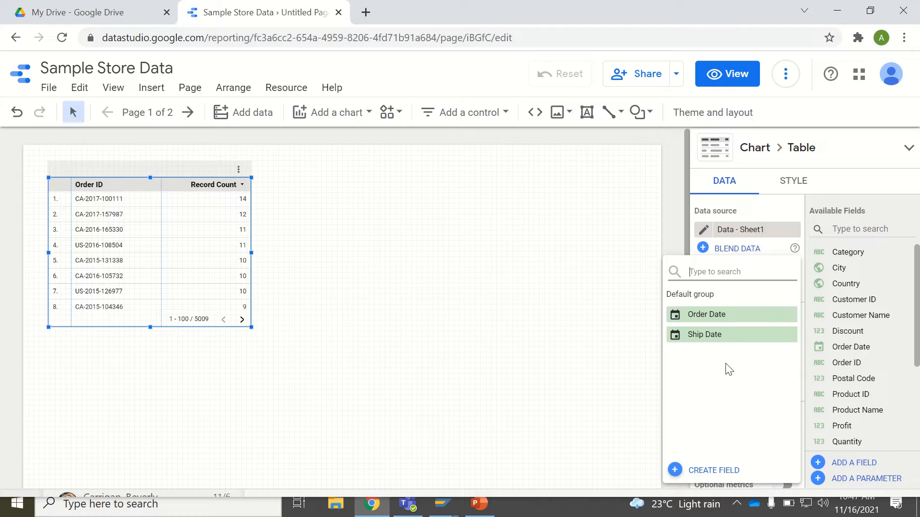
left_click(704, 315)
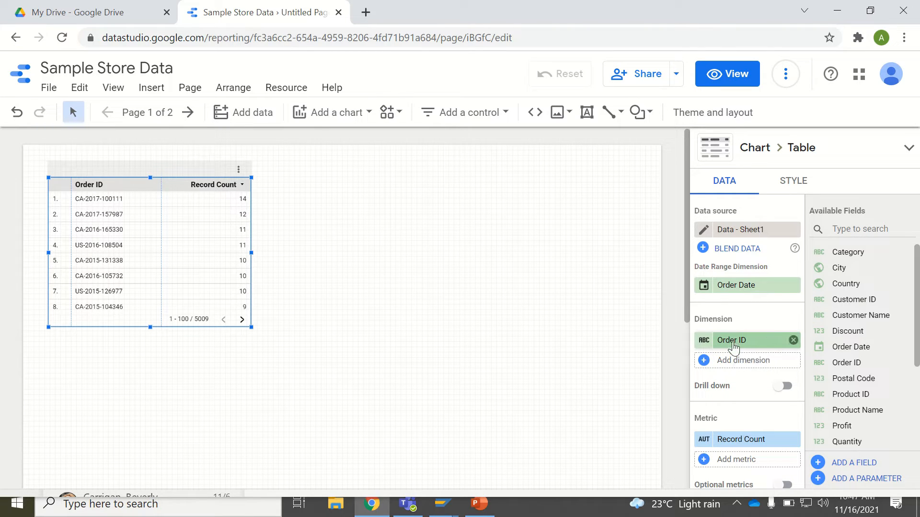
Add Customer Name as a dimension of the table and remove the Order ID dimension.
scroll(918, 410, "down", 3)
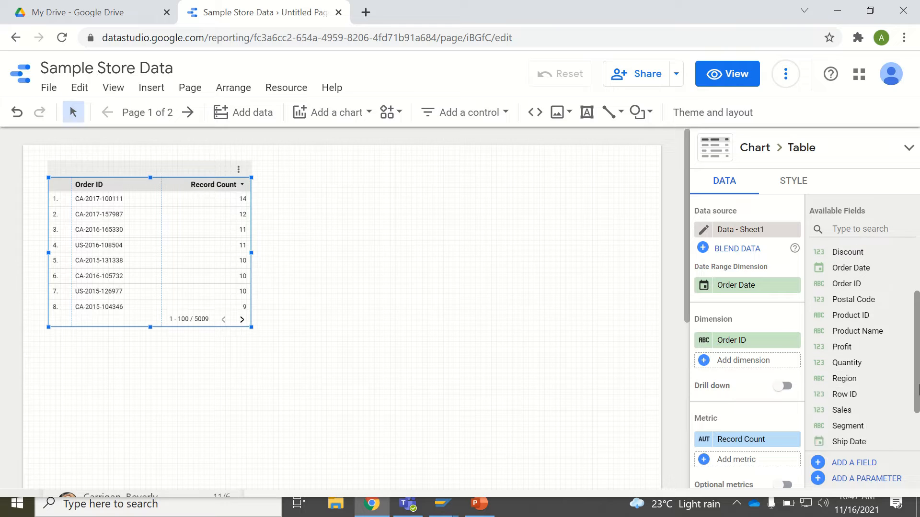
scroll(918, 412, "down", 1)
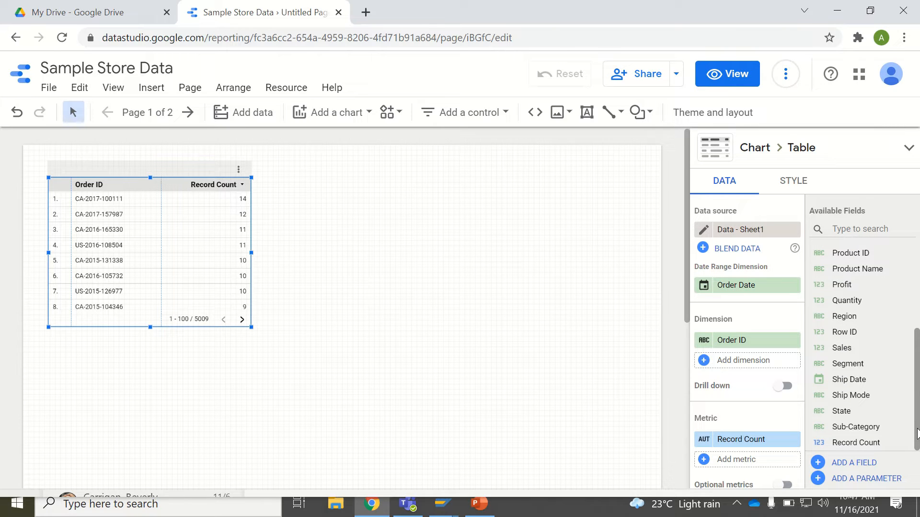
scroll(918, 431, "up", 4)
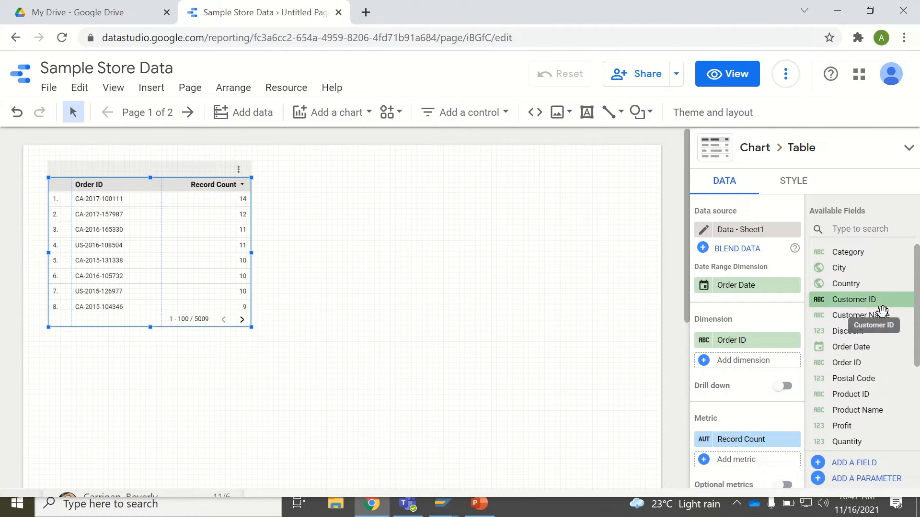
left_click_drag(879, 320, 767, 368)
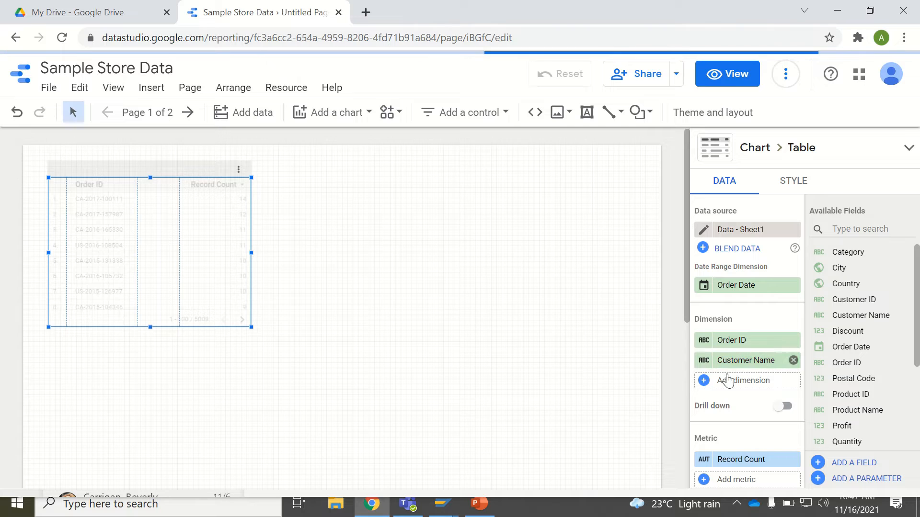
left_click(704, 383)
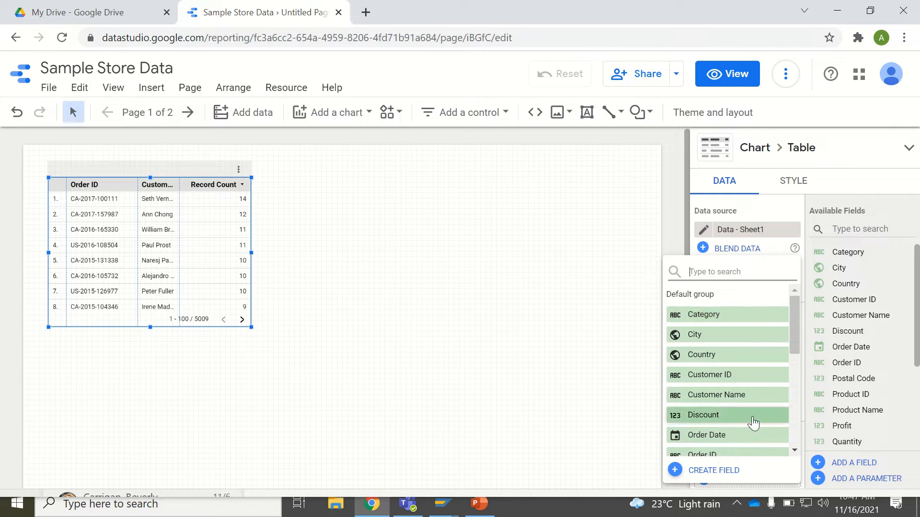
mouse_move(793, 334)
left_mouse_down()
mouse_move(789, 415)
mouse_move(803, 431)
mouse_move(803, 331)
left_mouse_up()
left_click(641, 312)
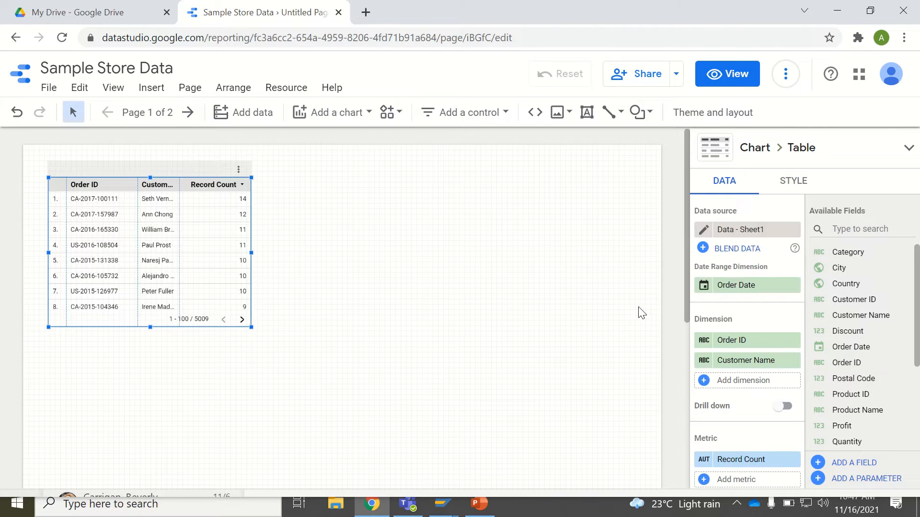
mouse_move(794, 342)
left_click(793, 341)
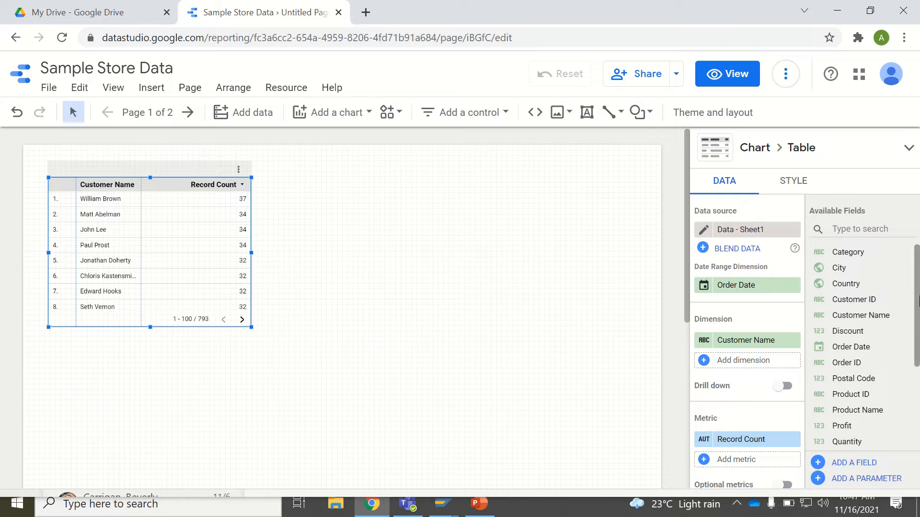
Add Sales as a metric of the table and remove the Record Count metric.
scroll(862, 336, "down", 2)
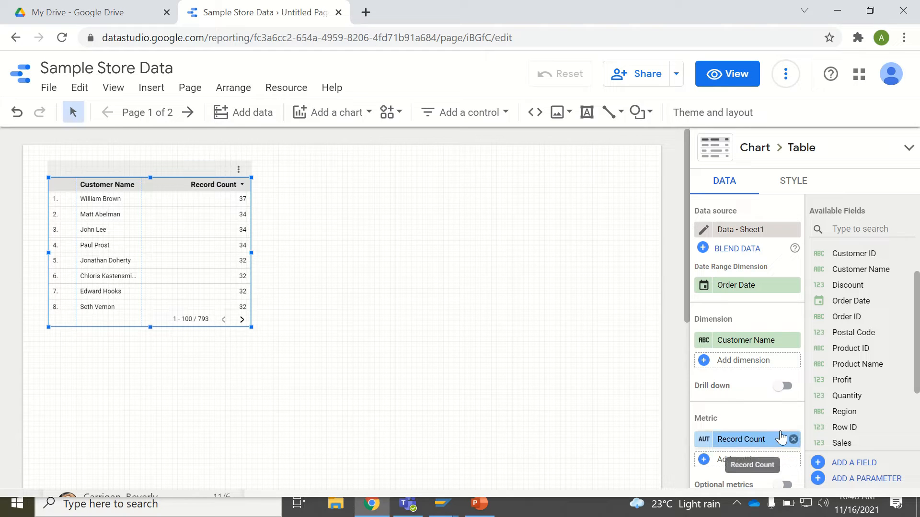
scroll(917, 426, "down", 2)
scroll(916, 426, "down", 2)
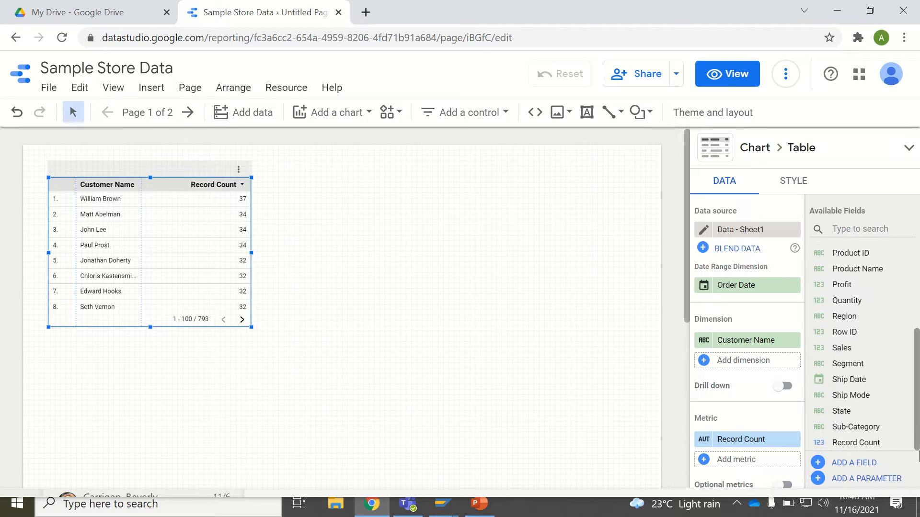
scroll(917, 402, "up", 1)
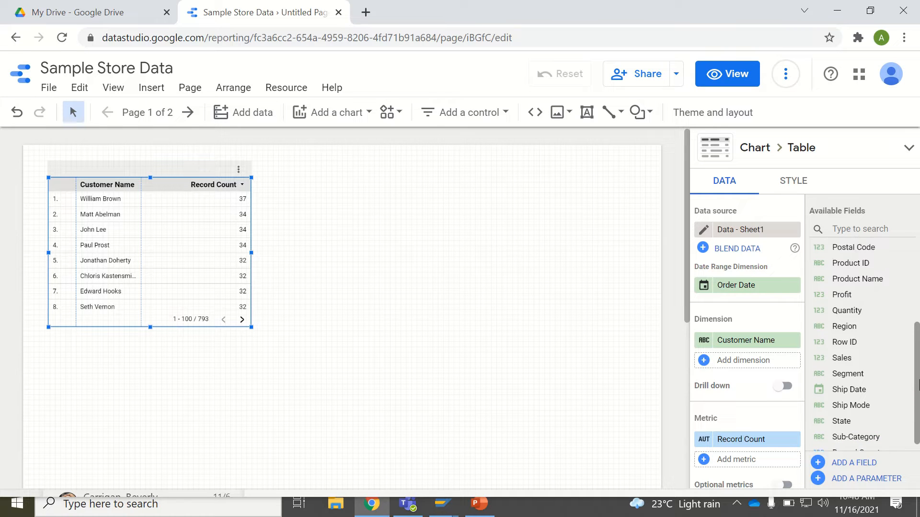
left_click_drag(860, 369, 748, 460)
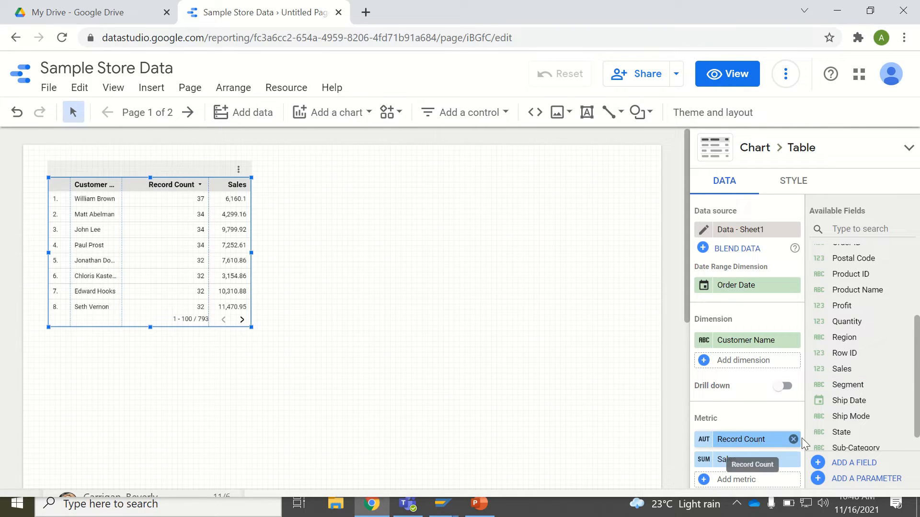
left_click(794, 439)
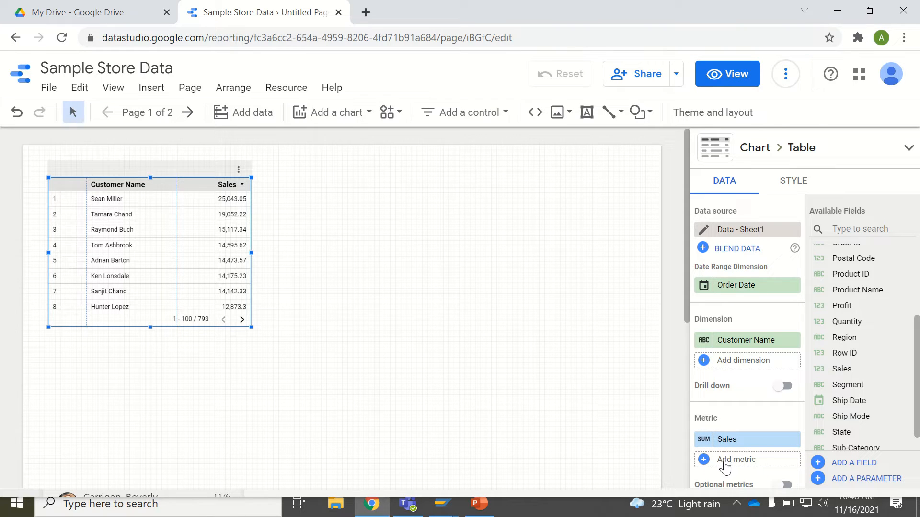
Nudge the table slightly upward on the page.
left_click_drag(917, 424, 917, 448)
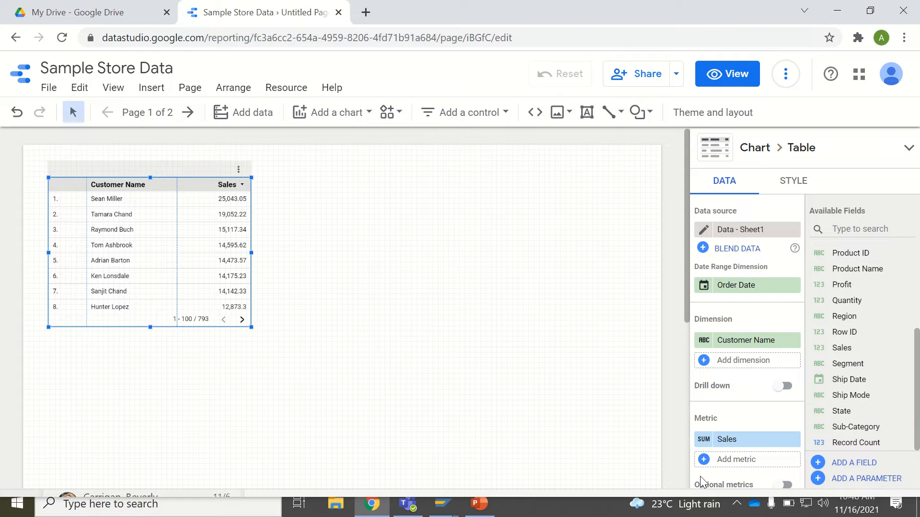
key("Down")
key("Up")
key("Up")
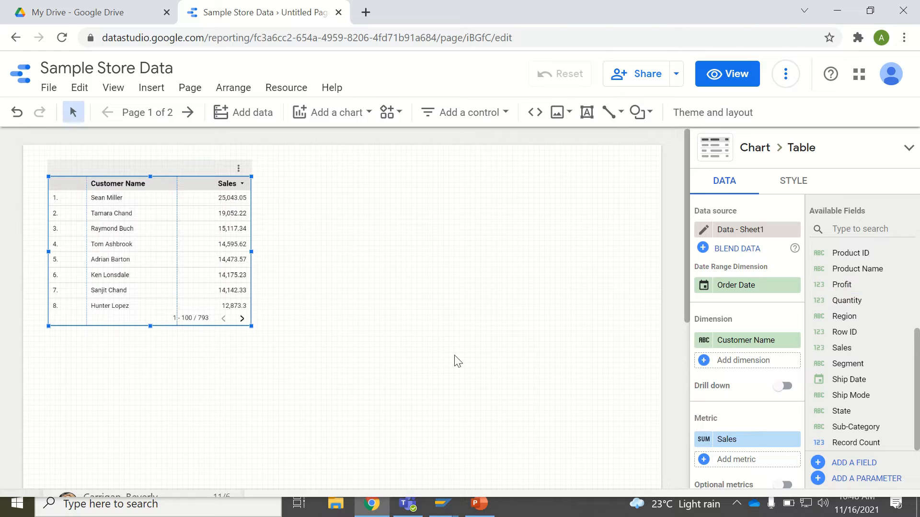
Hide the table's header in its style settings and show it again.
left_click(792, 183)
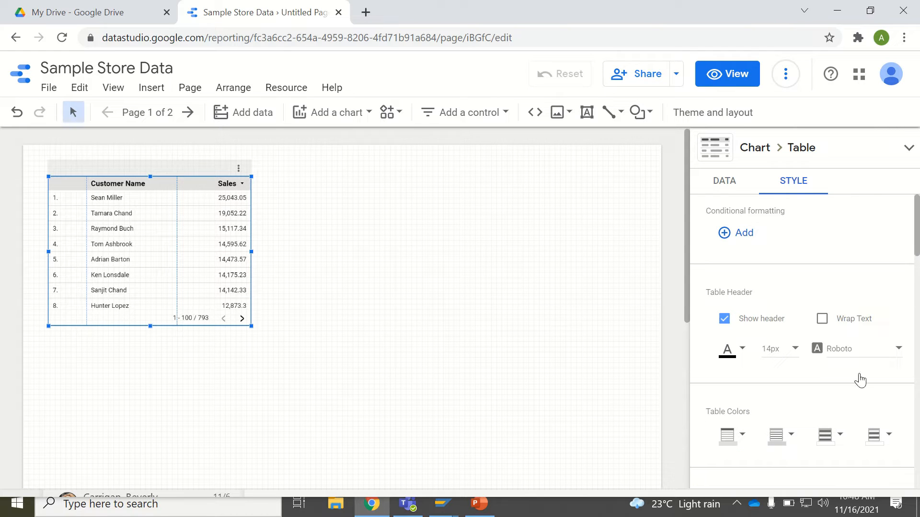
mouse_move(916, 245)
left_mouse_down()
mouse_move(917, 458)
mouse_move(916, 235)
left_mouse_up()
left_click(725, 324)
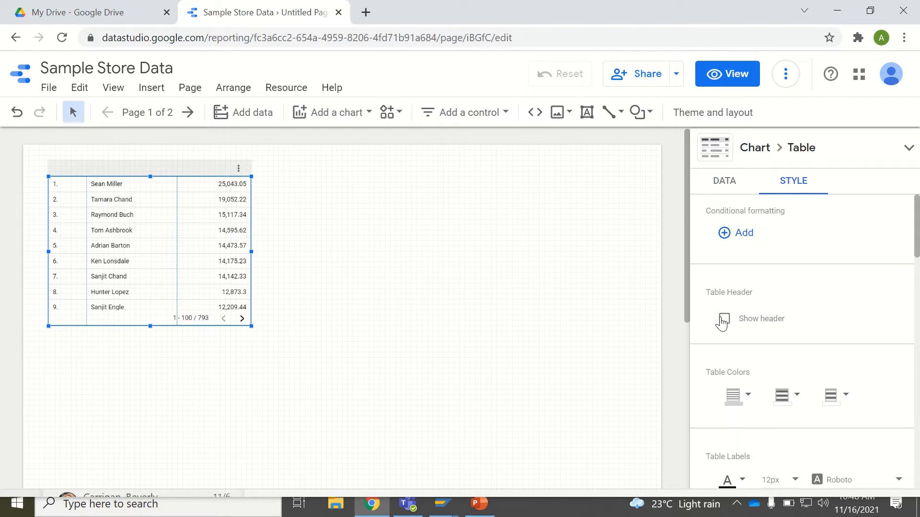
left_click(724, 321)
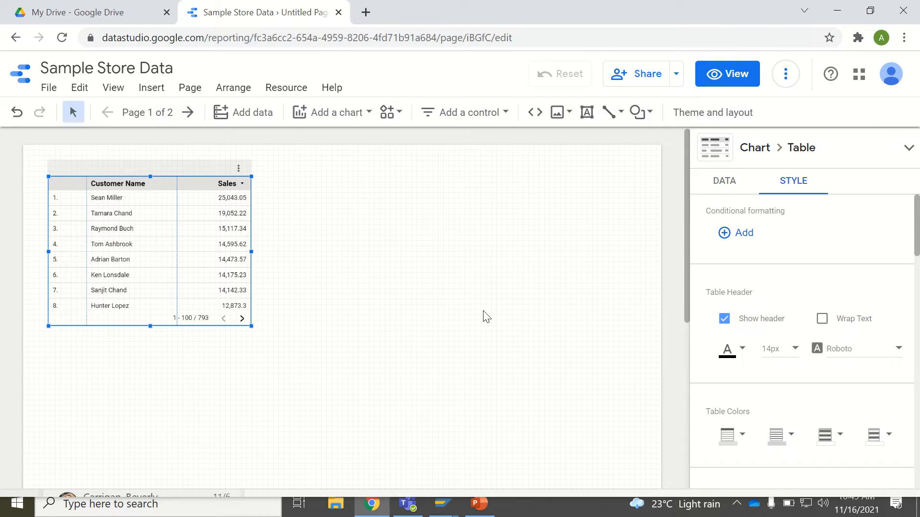
Turn on text wrapping for the table header and make the table narrower while keeping the full customer names readable.
left_click_drag(252, 252, 160, 252)
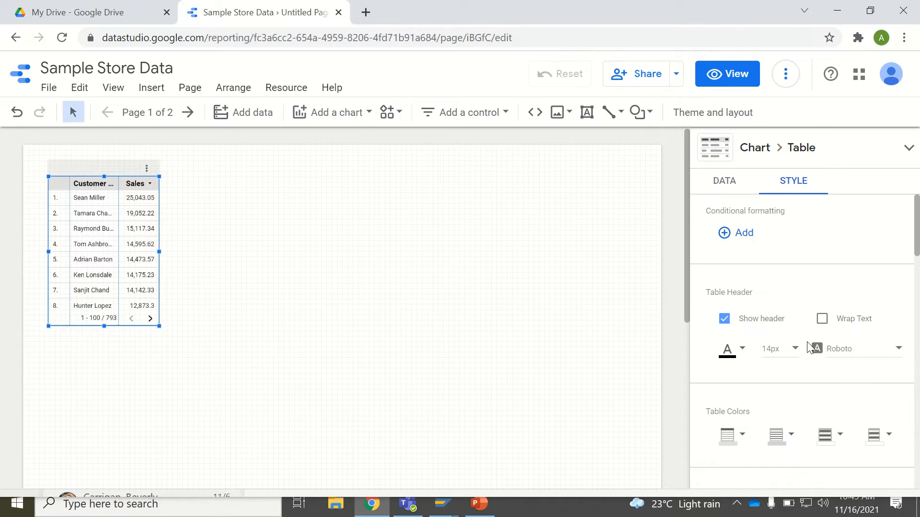
left_click(821, 325)
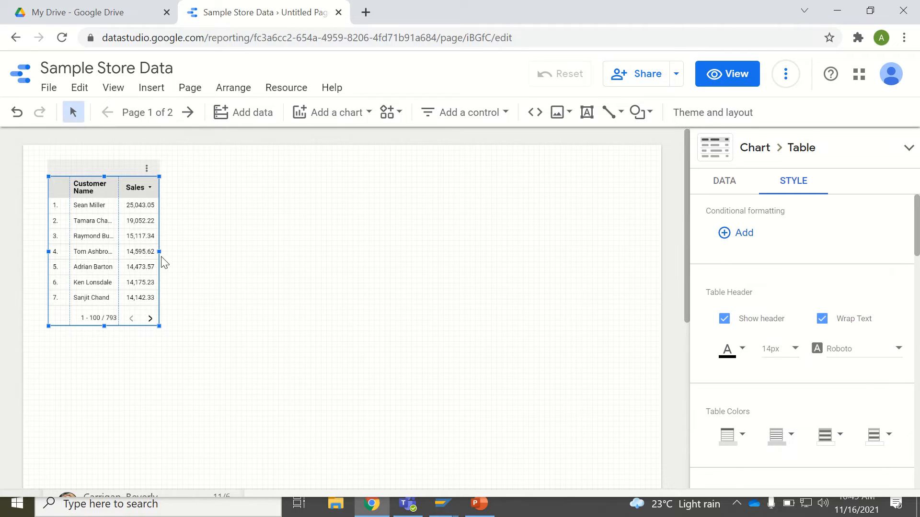
left_click_drag(159, 250, 195, 255)
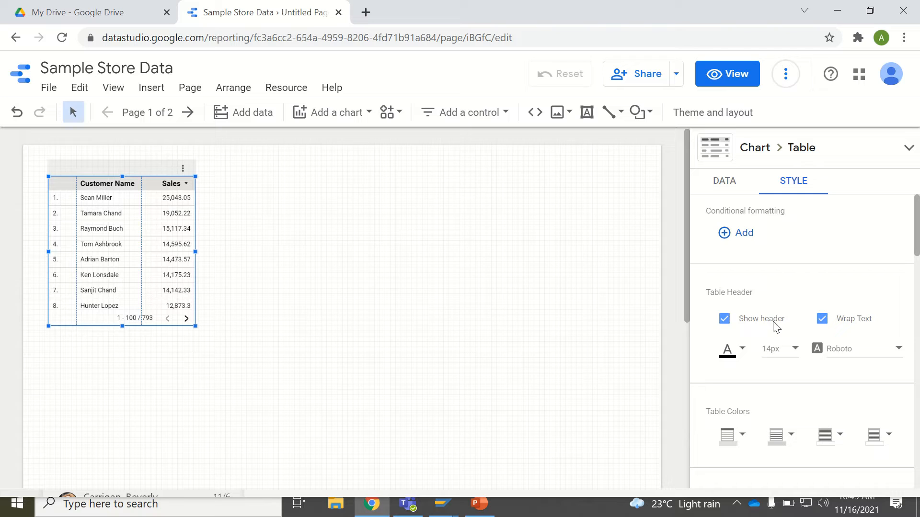
Set the font color of the table header to the theme's blue.
left_click(743, 349)
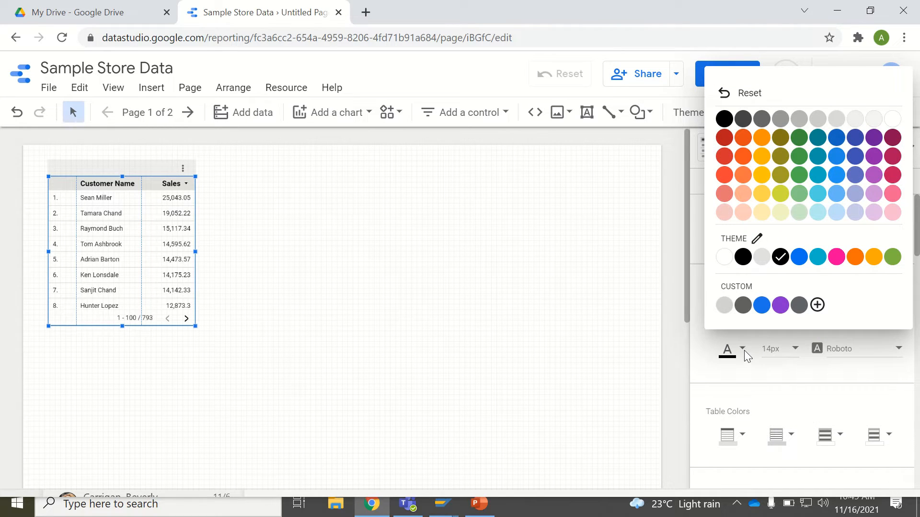
left_click(800, 259)
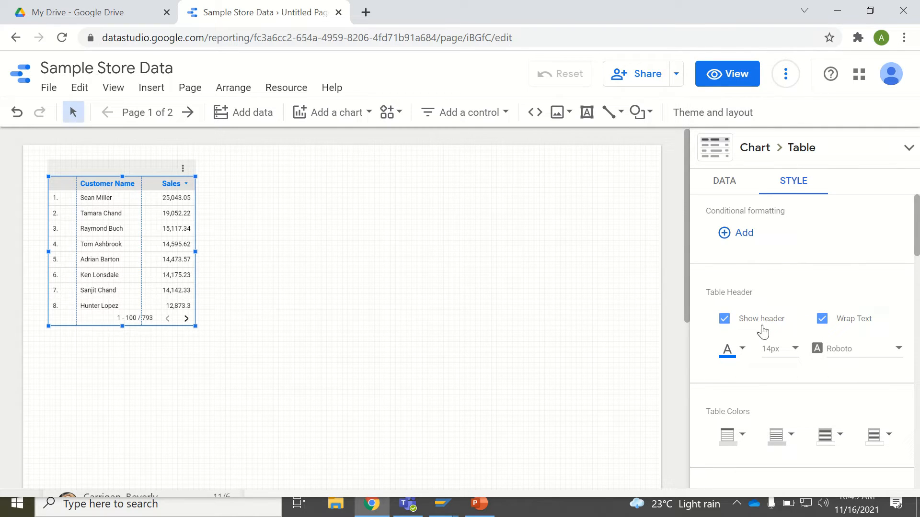
Try header font sizes of 12px and 16px, and set the size back to 14px.
left_click(783, 353)
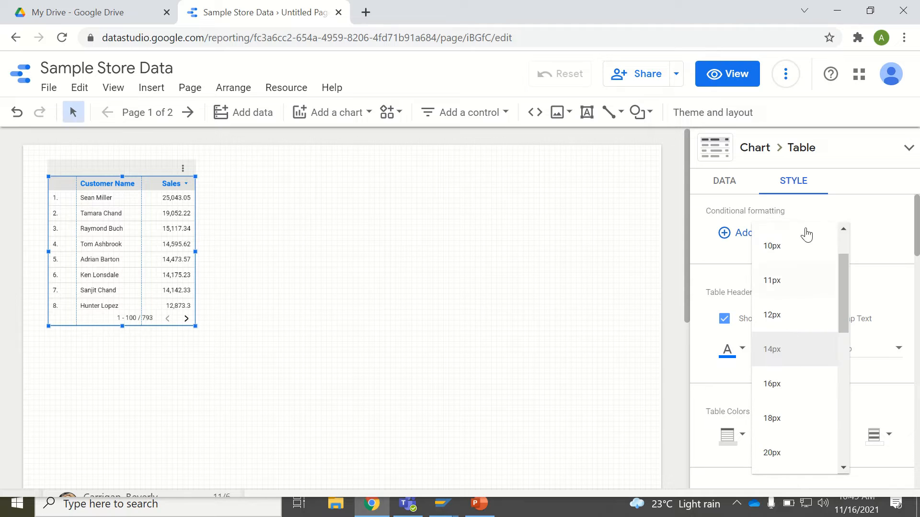
left_click(782, 323)
left_click(789, 351)
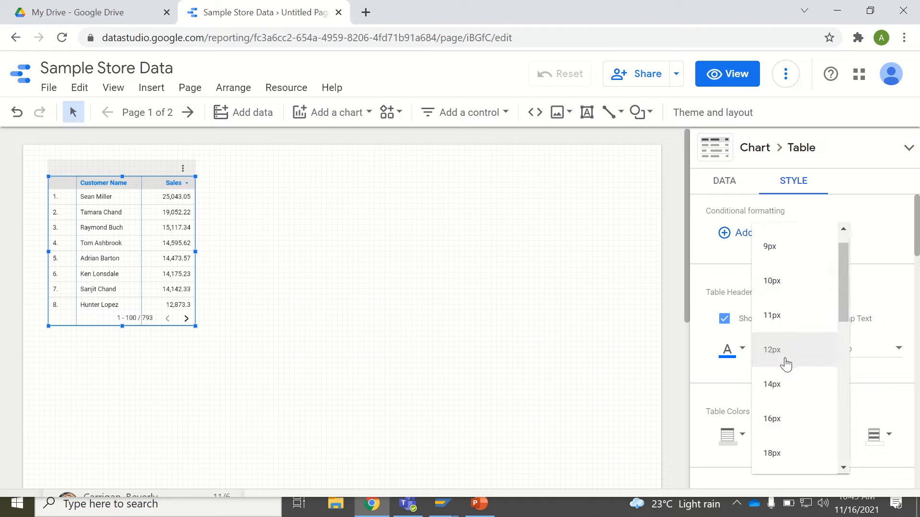
left_click(777, 420)
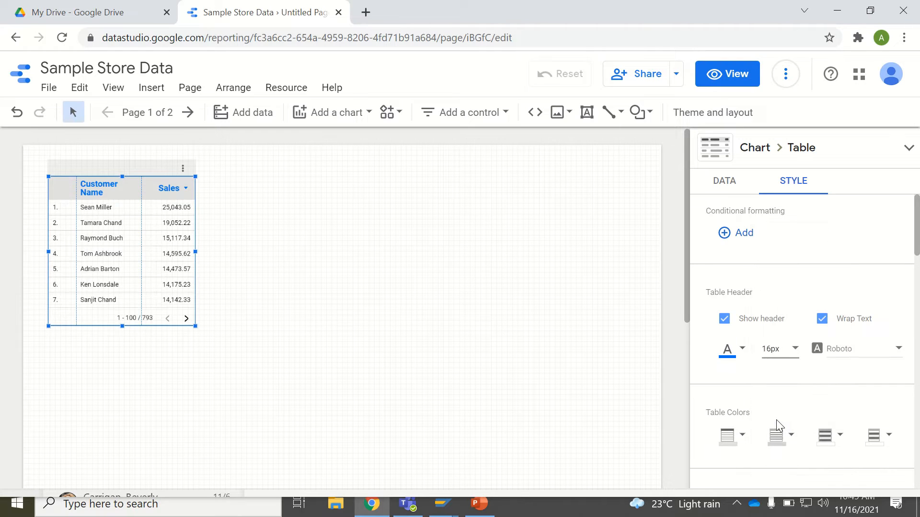
left_click(781, 353)
left_click(780, 317)
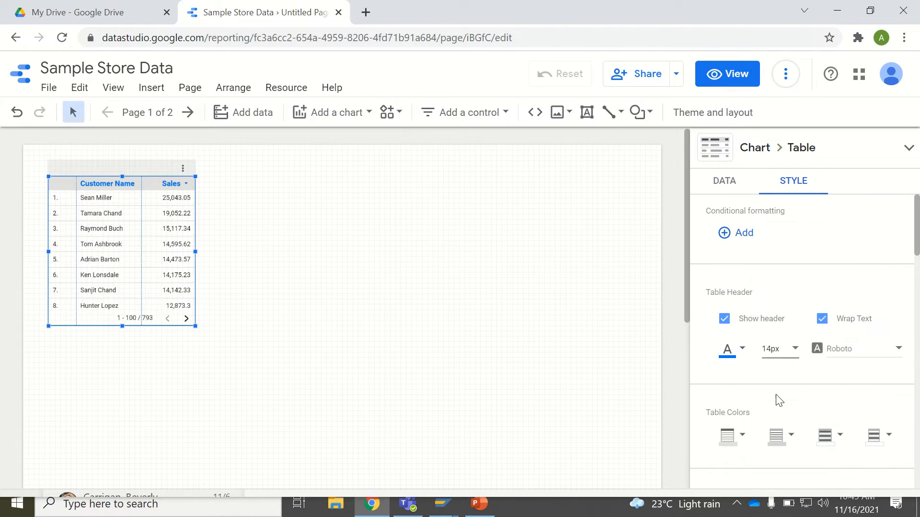
Try the Tahoma font for the table header and switch it back to Roboto.
left_click(853, 351)
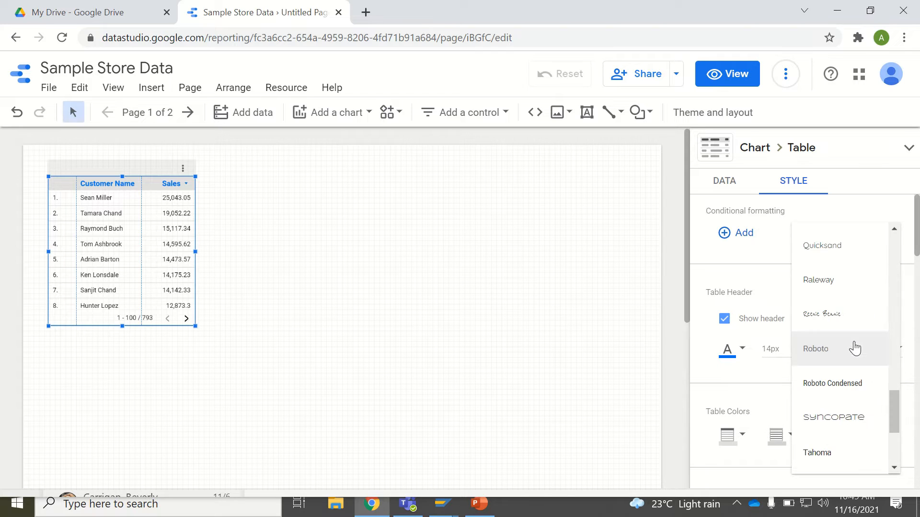
left_click(852, 454)
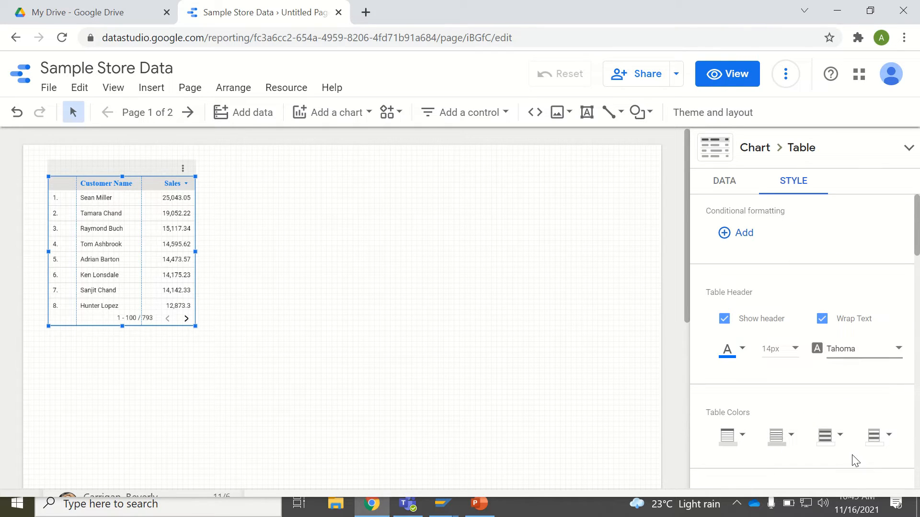
left_click(858, 351)
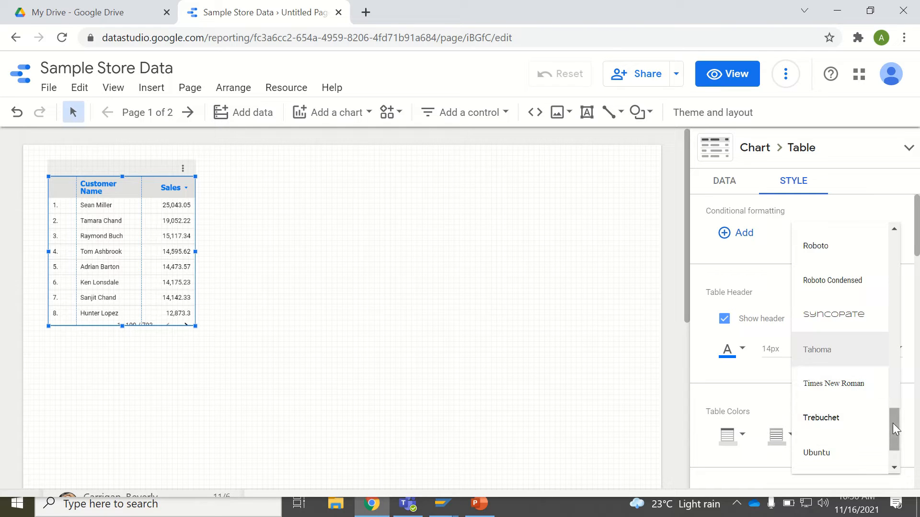
scroll(893, 423, "up", 2)
left_click(839, 338)
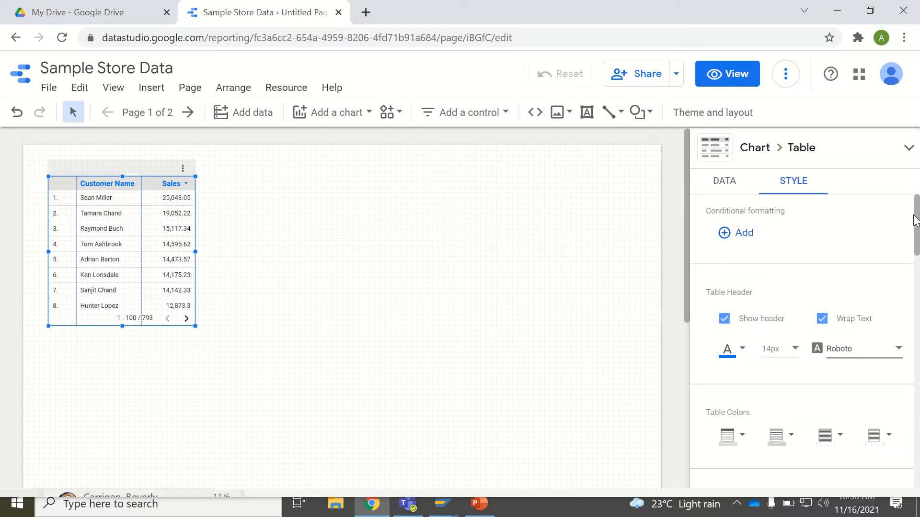
Set the table's header background color to green and its cell border color to dark teal.
scroll(916, 220, "down", 3)
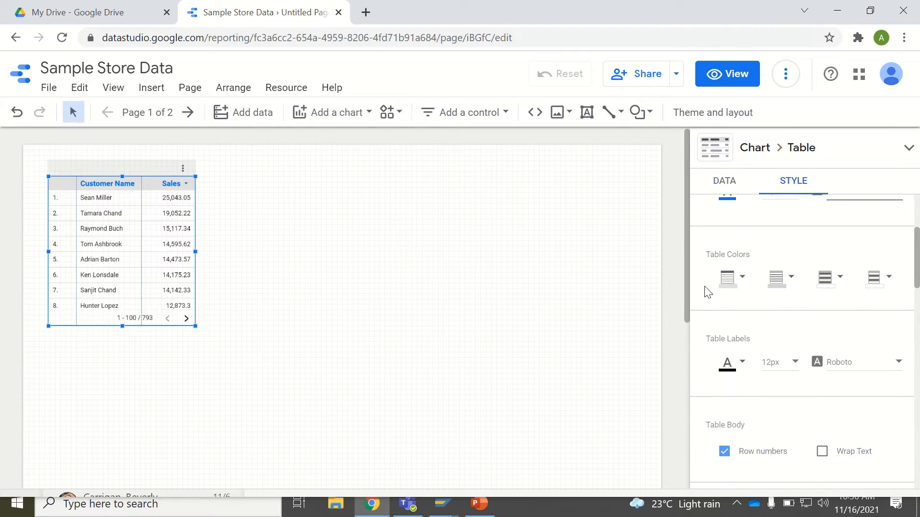
left_click(746, 278)
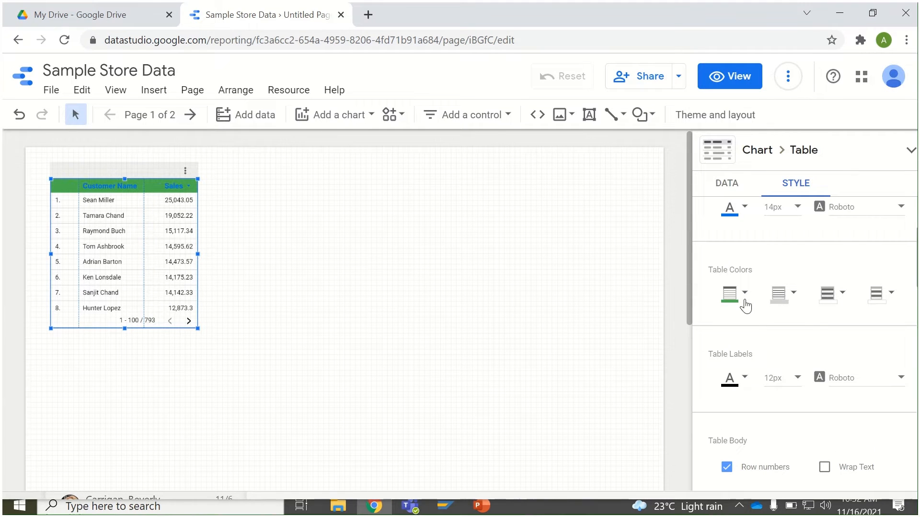
left_click(792, 294)
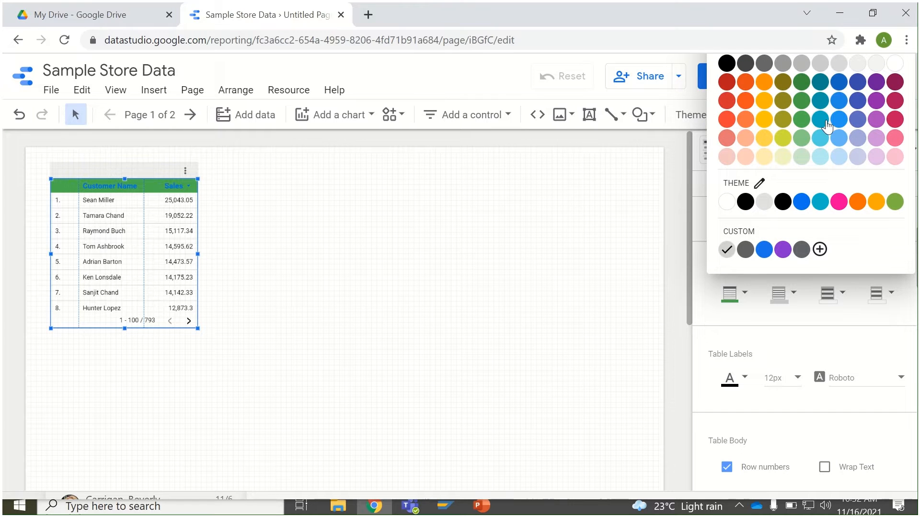
left_click(823, 87)
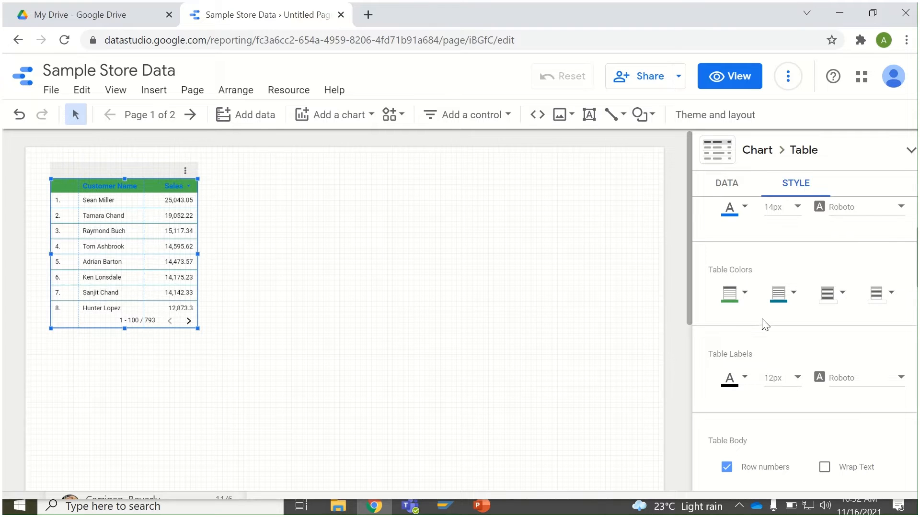
Color the table's odd rows light gray and change the header background to gray.
left_click(836, 300)
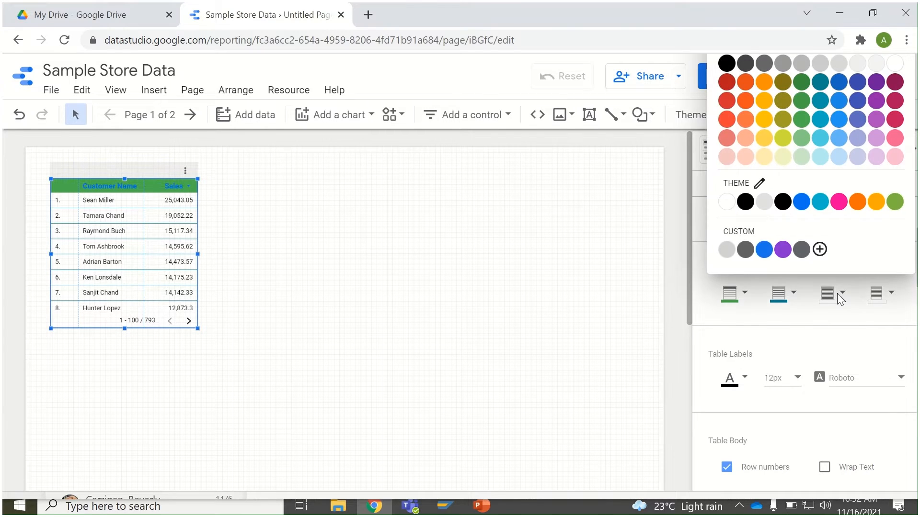
left_click(838, 64)
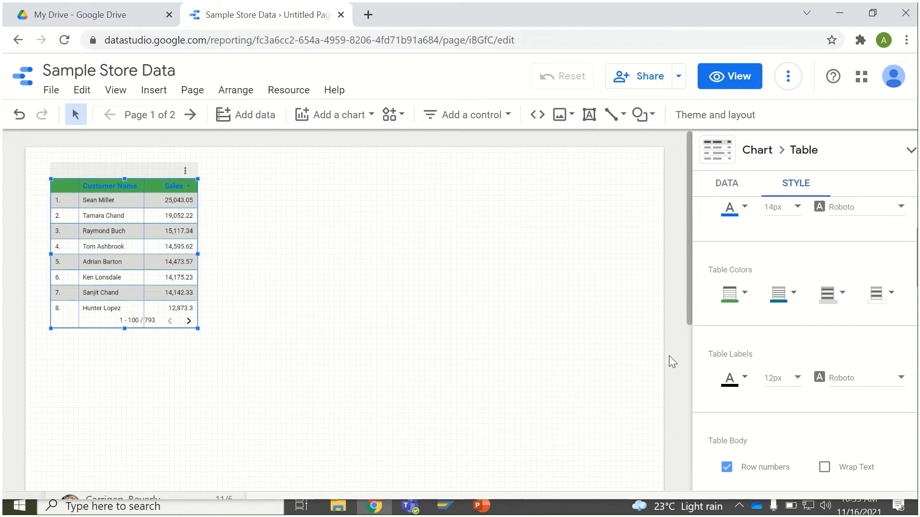
left_click(744, 294)
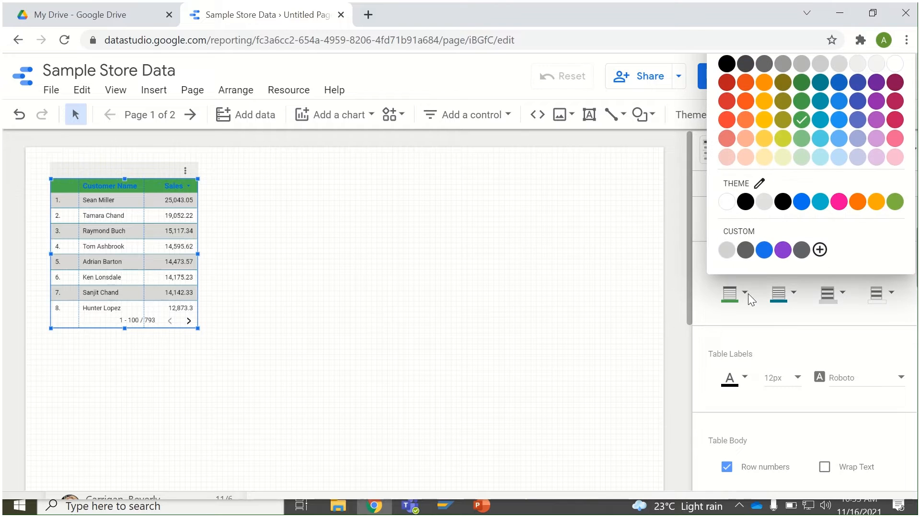
left_click(805, 67)
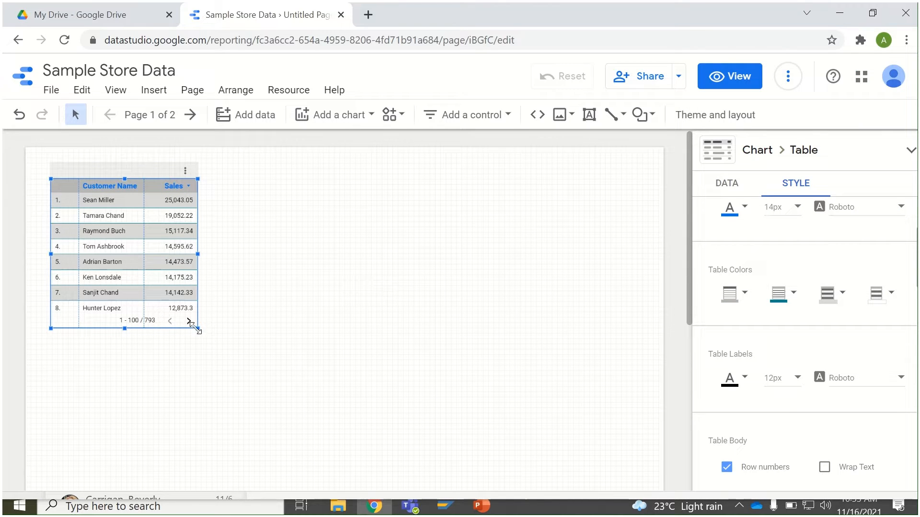
Enlarge the table slightly in both directions and set the table labels' font color to green.
left_click_drag(191, 325, 218, 341)
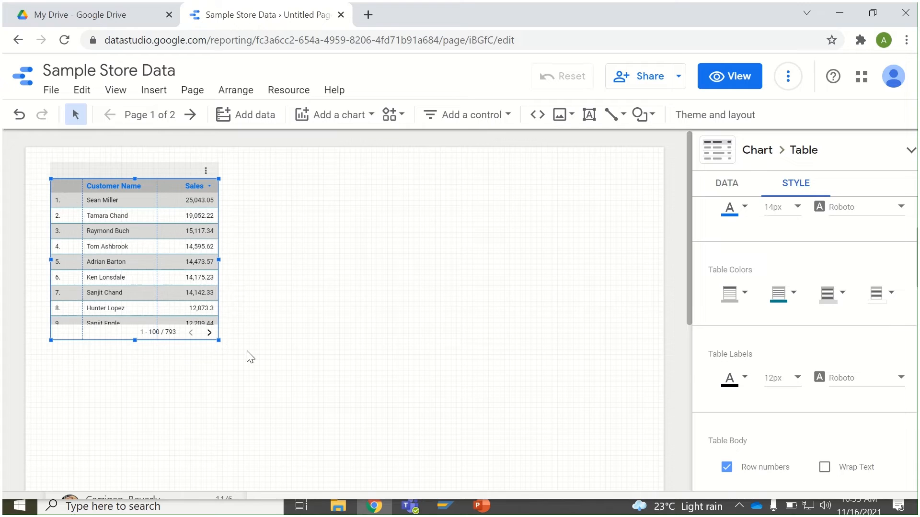
left_click(744, 379)
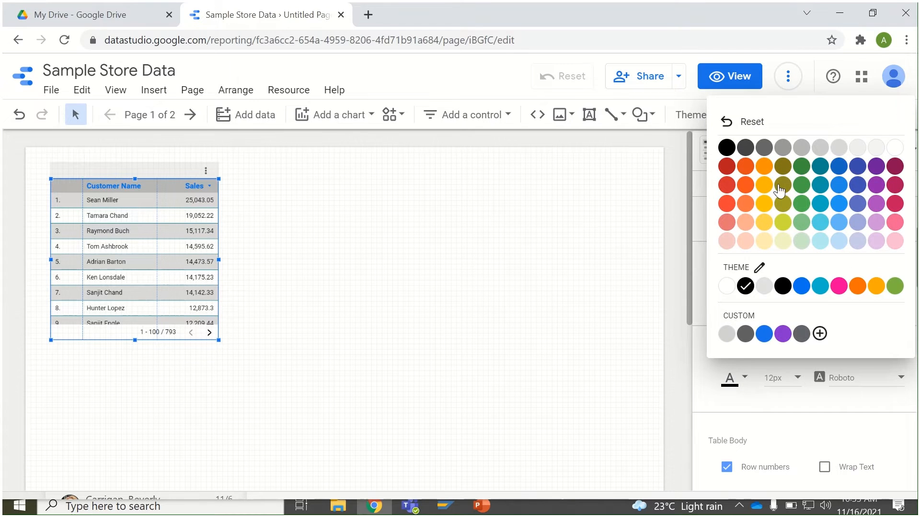
left_click(805, 209)
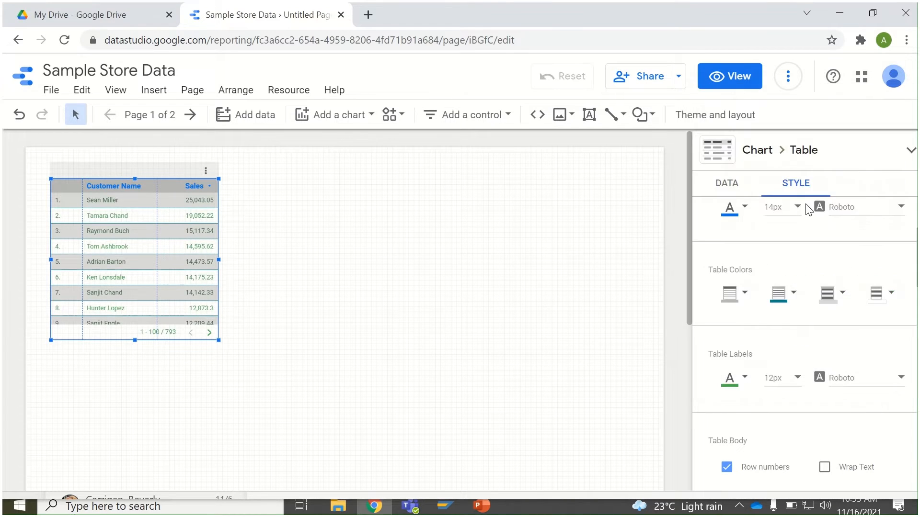
Try a 16px font size for the table labels, restore 12px, and check the available label fonts.
left_click(782, 380)
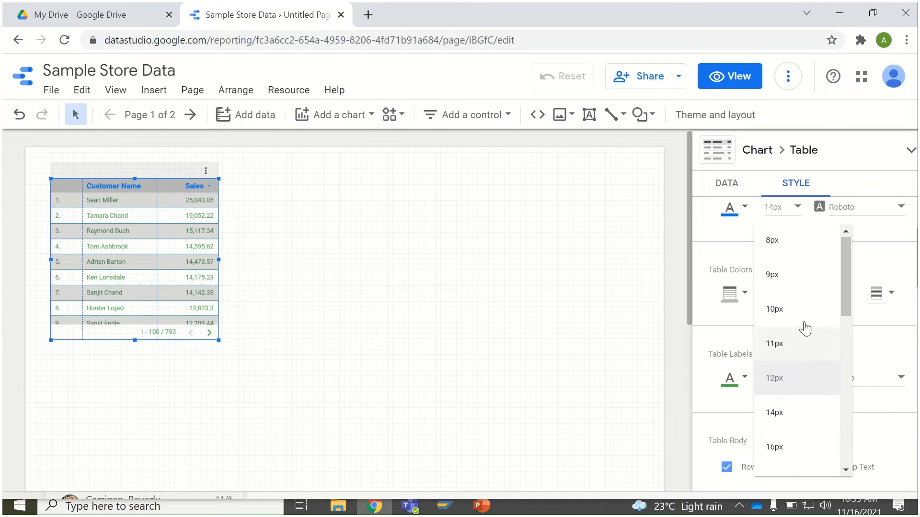
left_click(774, 447)
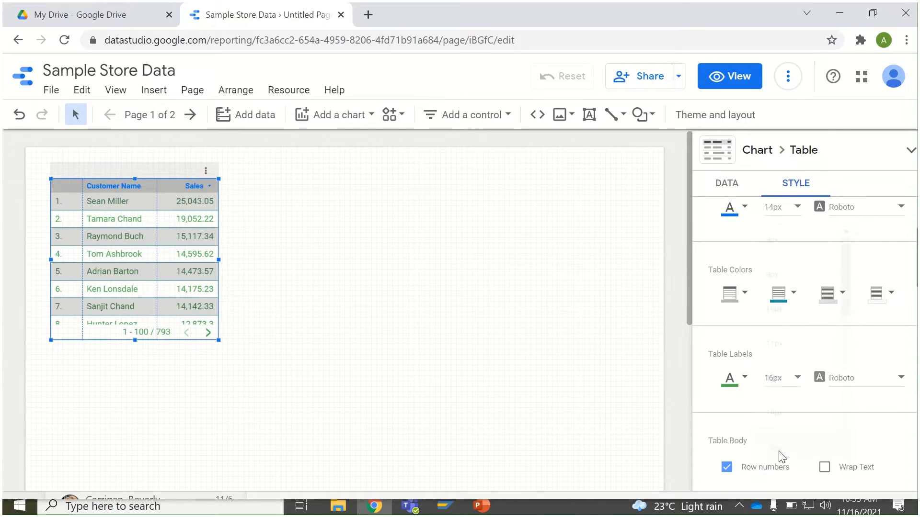
left_click(779, 379)
left_click(788, 310)
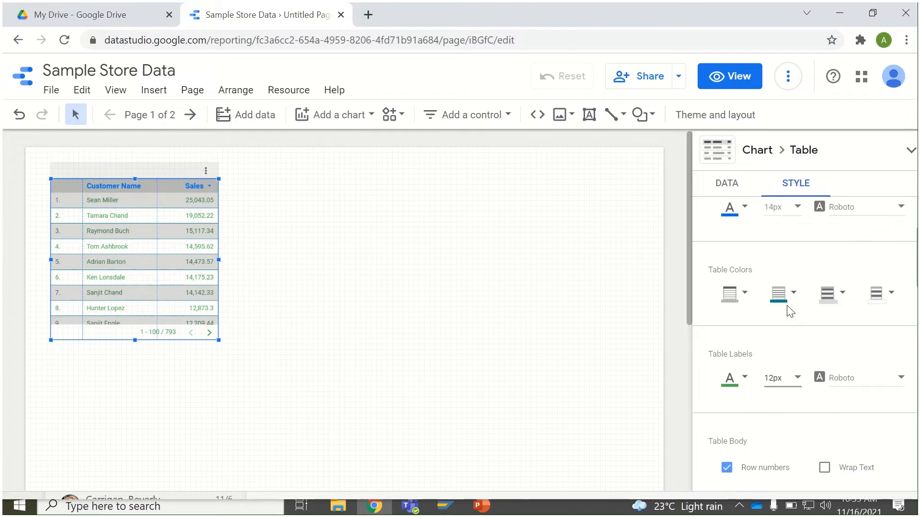
left_click(878, 384)
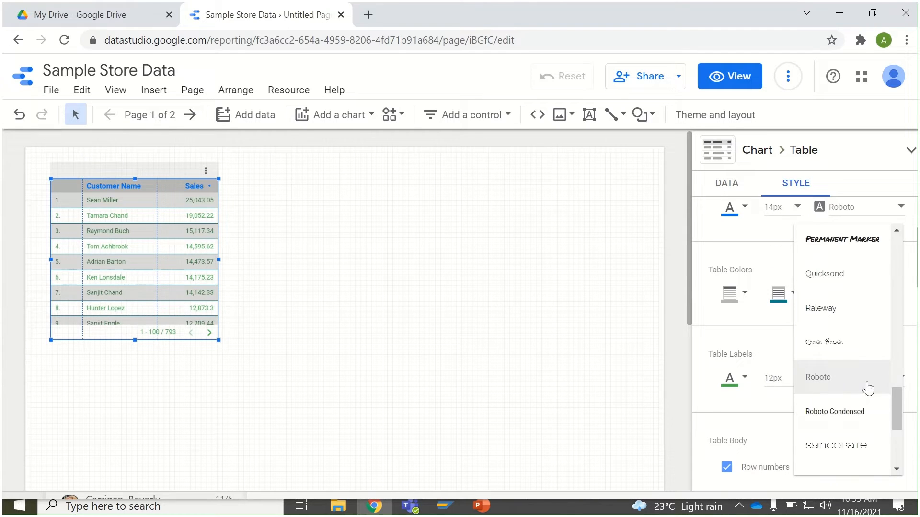
left_click(697, 387)
Hide the row numbers in the table body and show them again.
scroll(711, 242, "down", 5)
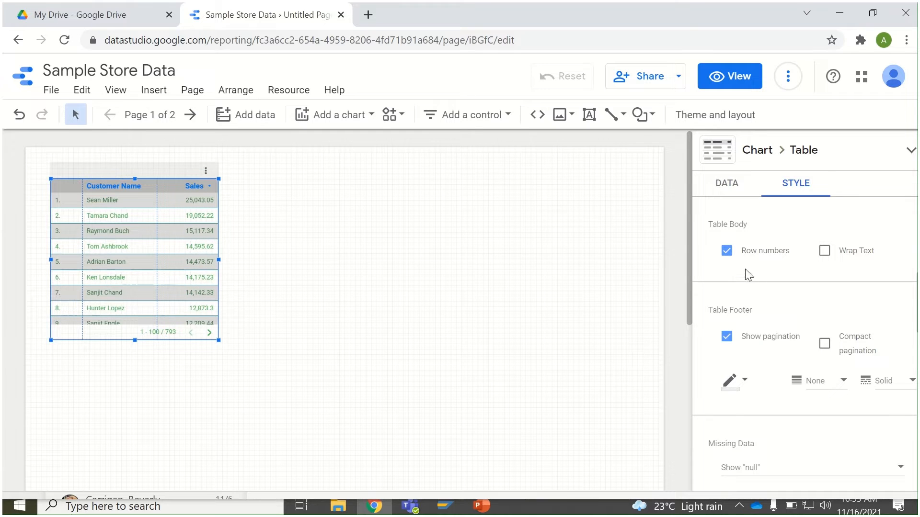
left_click(727, 251)
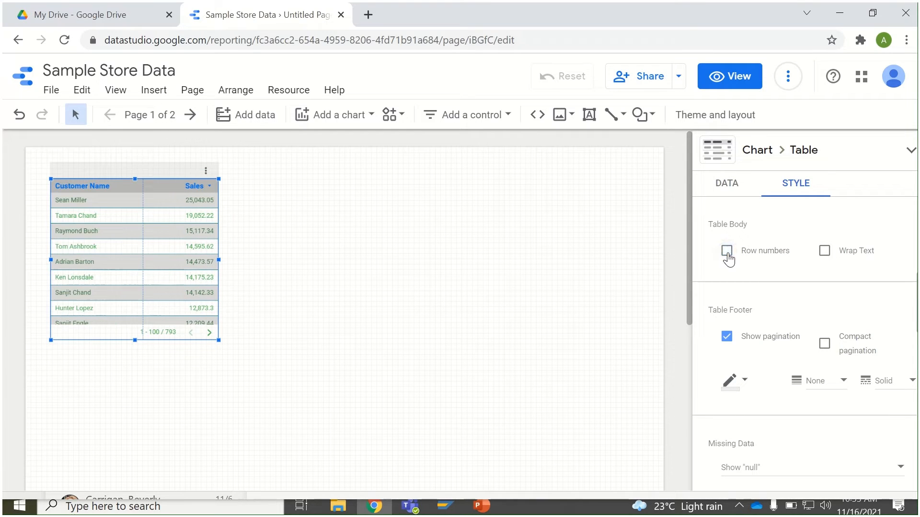
left_click(727, 251)
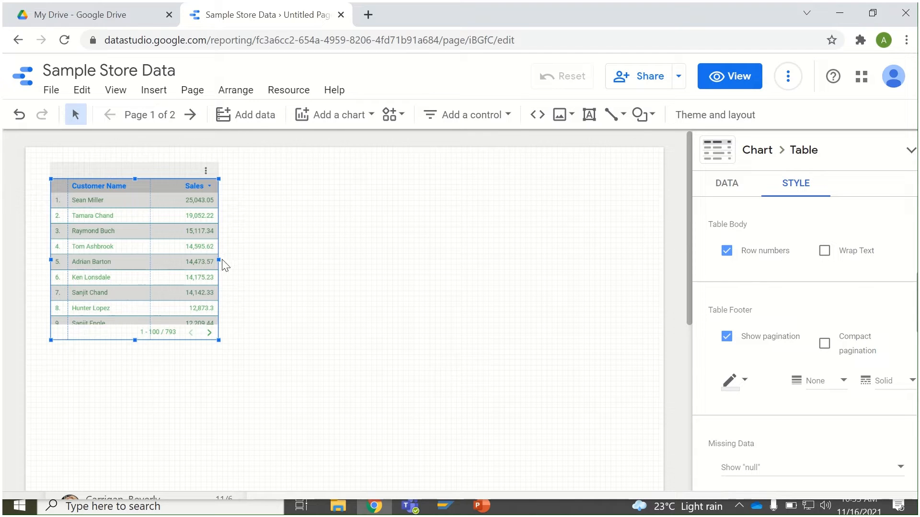
Narrow the table until the customer names are cut off and turn on text wrapping for the table body.
left_click_drag(219, 260, 129, 259)
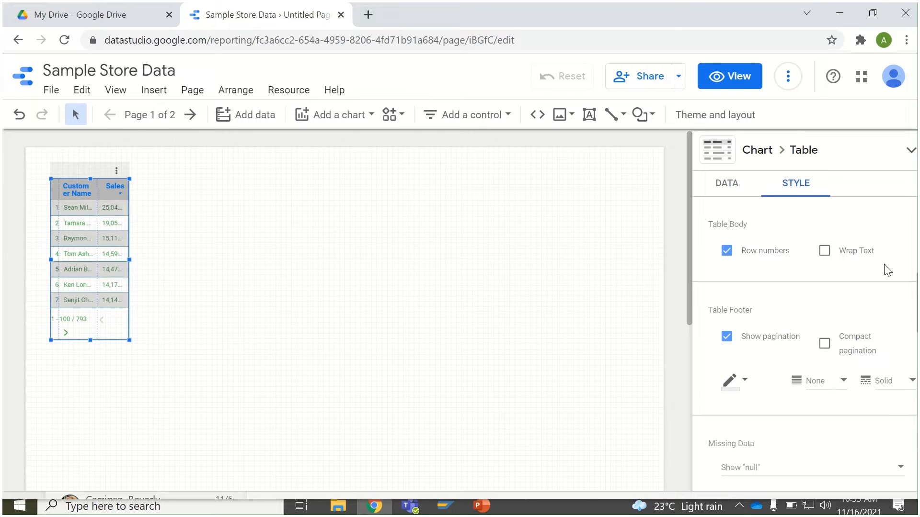
left_click(825, 253)
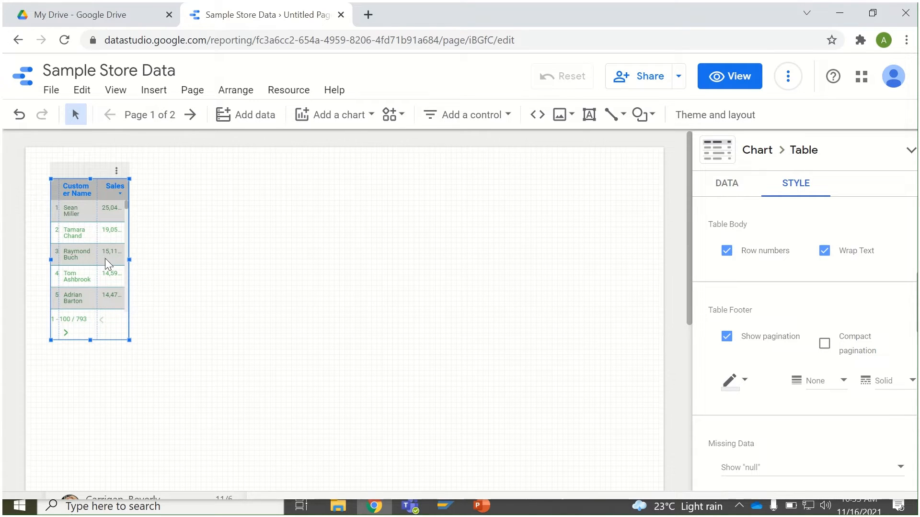
scroll(125, 259, "down", 3)
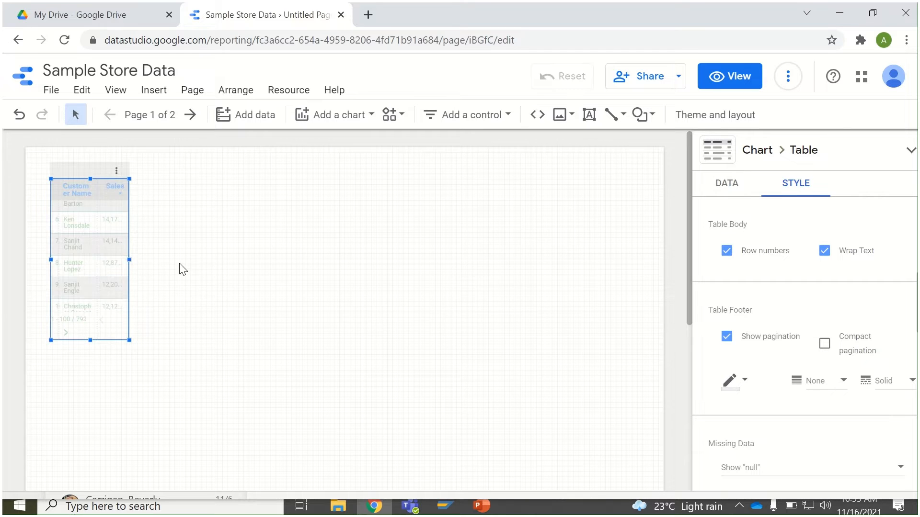
Enlarge the table so customer names fit on one line and more rows fit, and turn off the footer's pagination.
left_click_drag(183, 269, 200, 261)
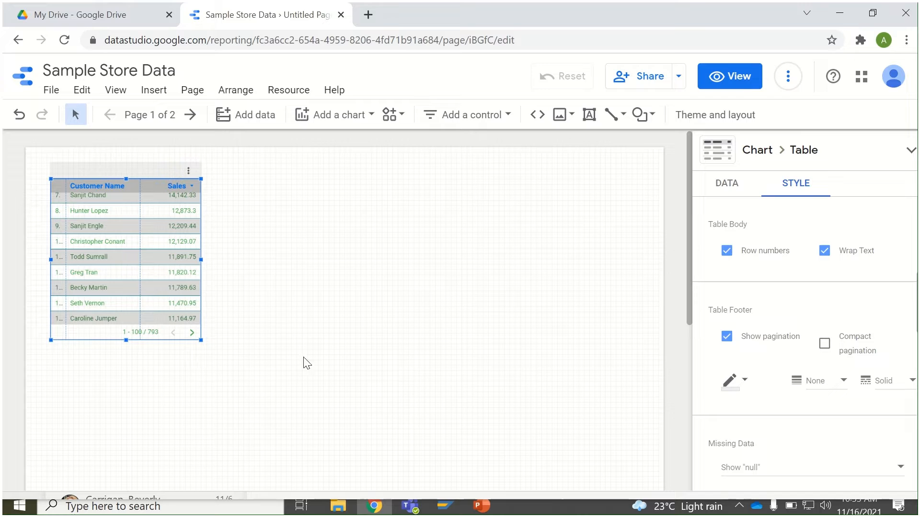
left_click_drag(200, 340, 241, 370)
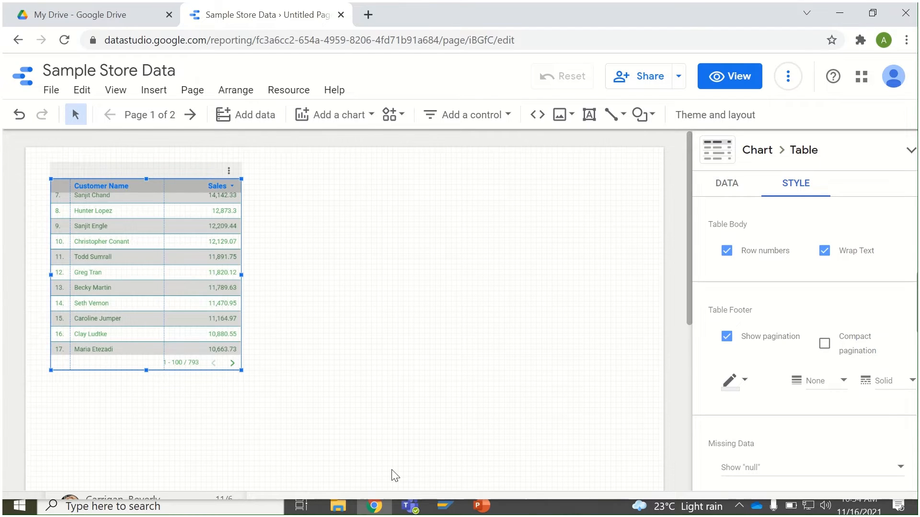
left_click(727, 338)
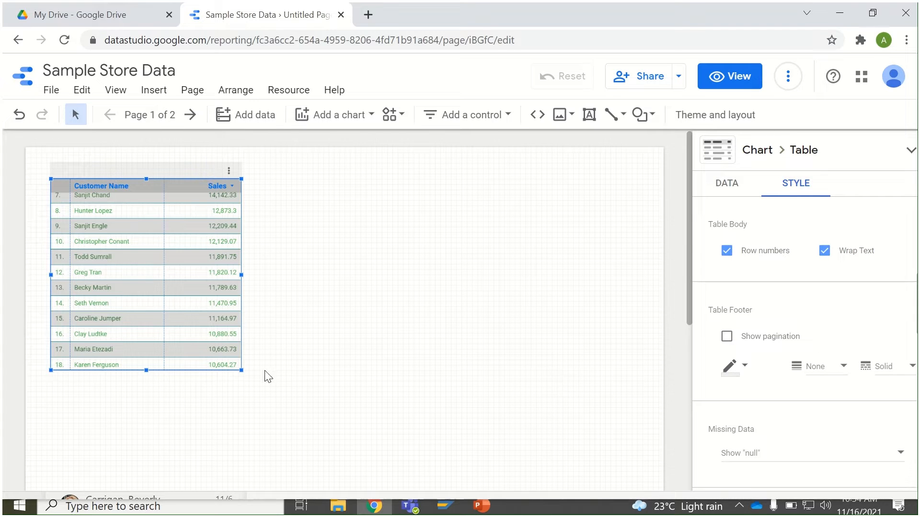
left_click_drag(242, 370, 275, 428)
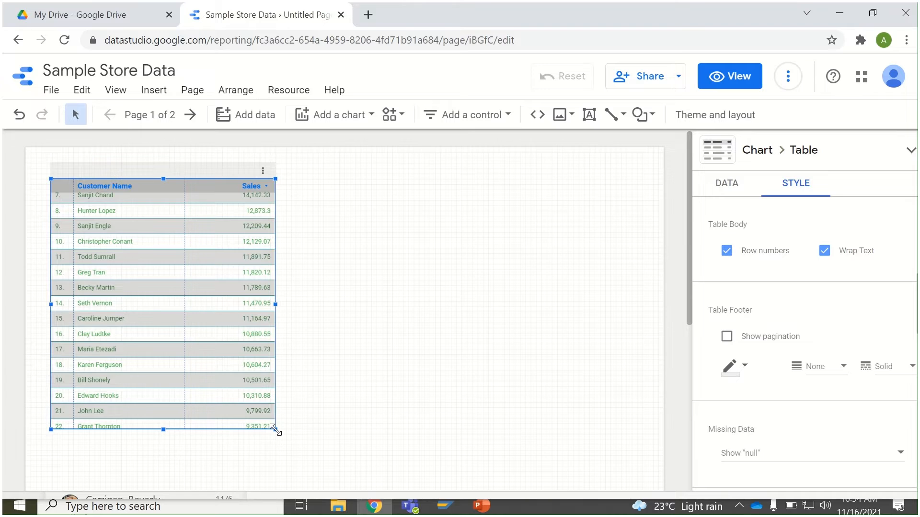
Shrink the table slightly and set its missing data to show "0".
left_click_drag(274, 426, 266, 408)
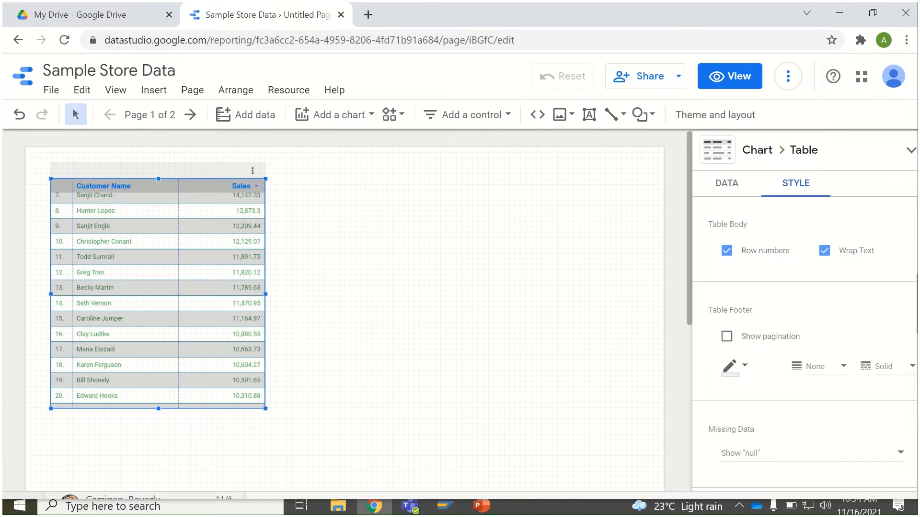
scroll(805, 335, "down", 3)
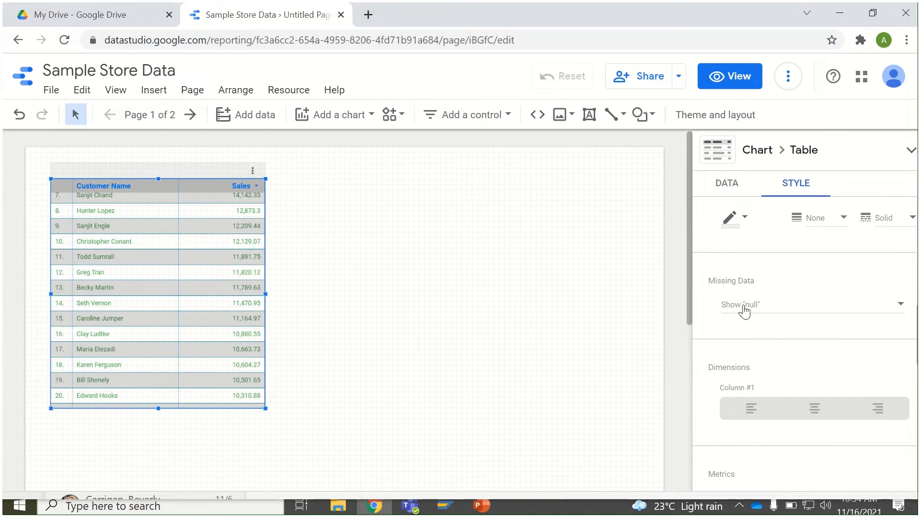
left_click(744, 310)
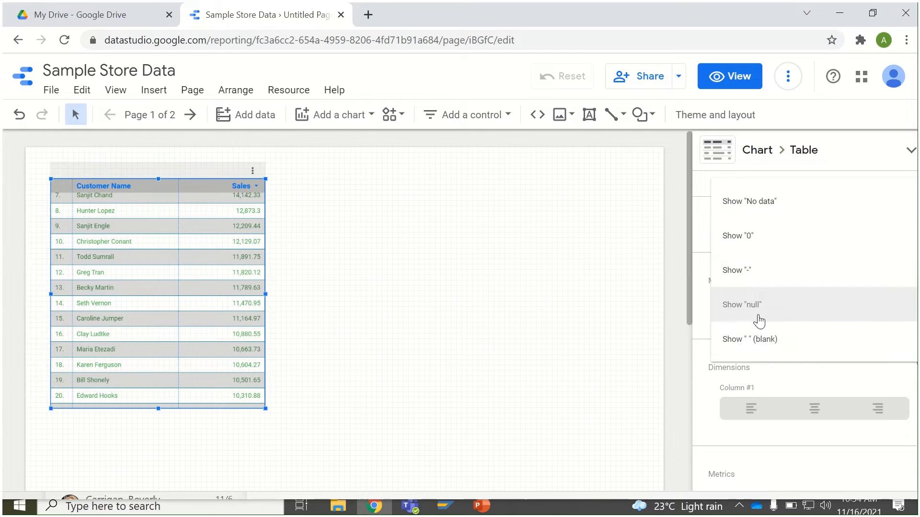
left_click(768, 249)
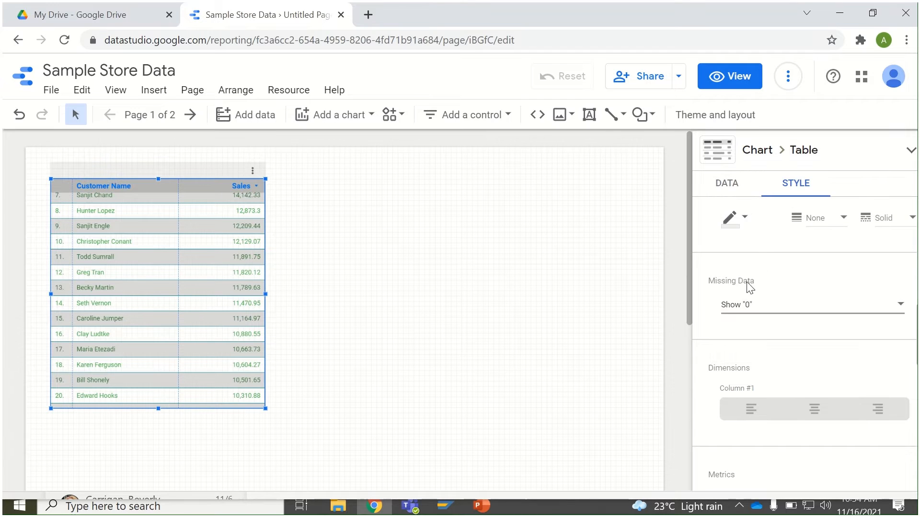
Try center and right alignment for the Customer Name dimension column, and set it to left alignment.
scroll(708, 350, "down", 2)
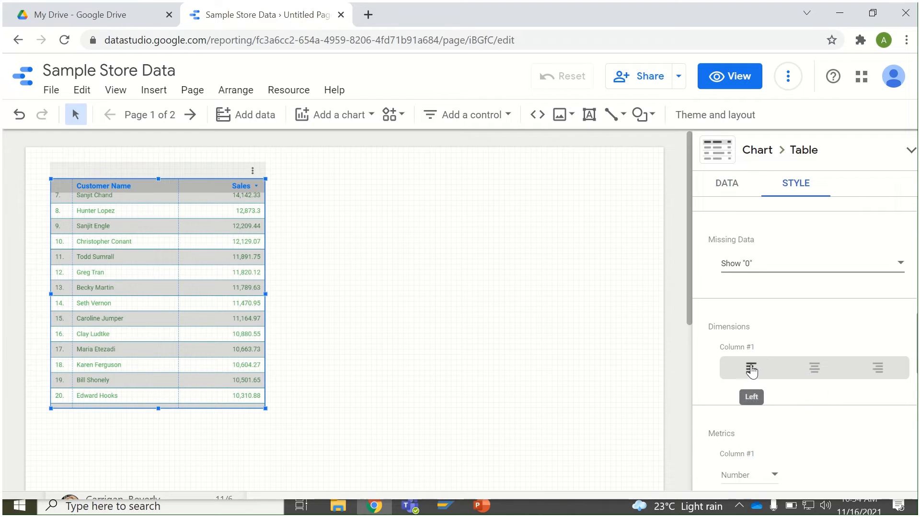
left_click(815, 372)
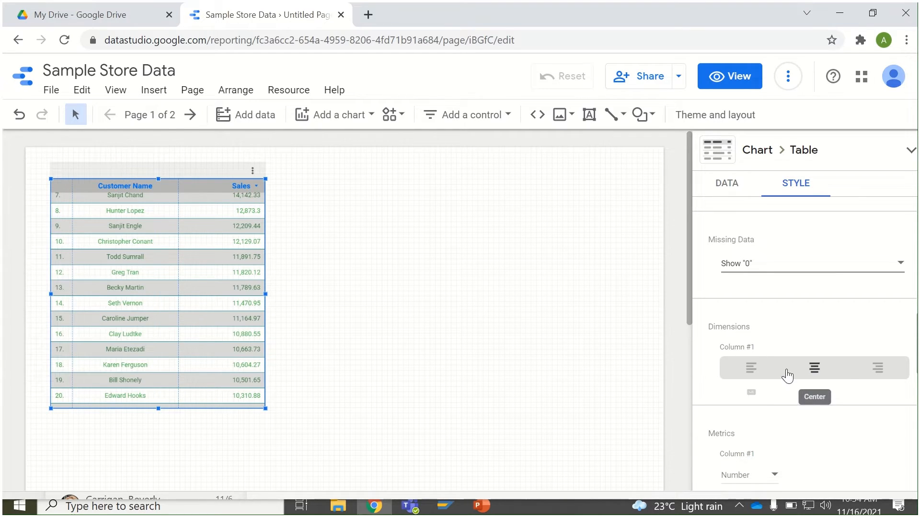
left_click(877, 372)
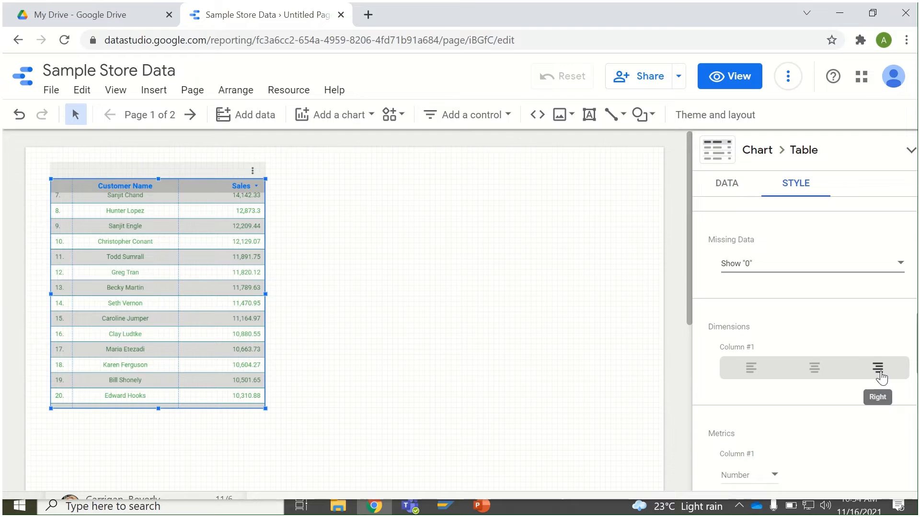
left_click(752, 372)
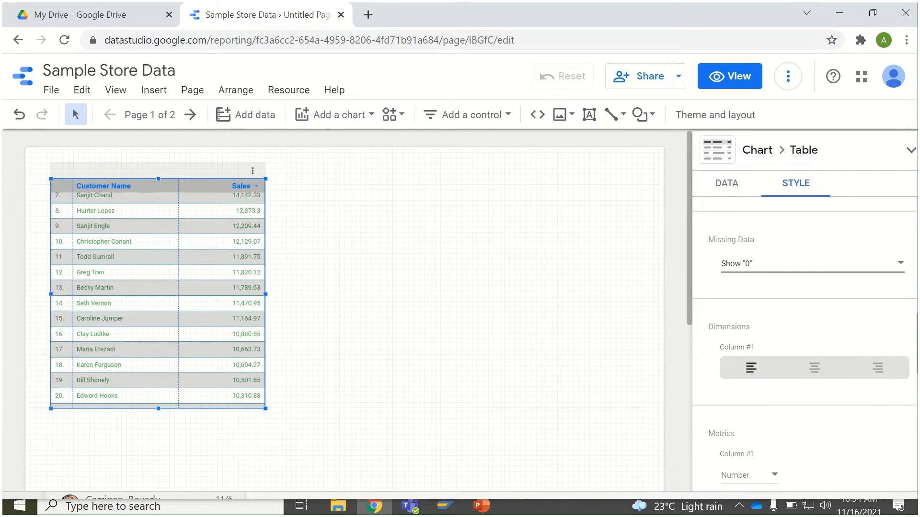
Enlarge the table and, after trying center and right alignment, left-align the Sales metric column.
scroll(912, 378, "down", 3)
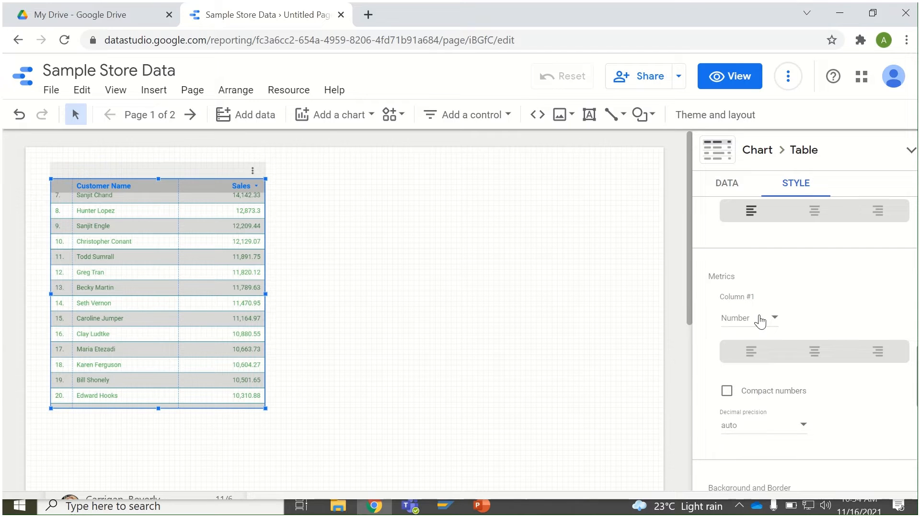
left_click(775, 324)
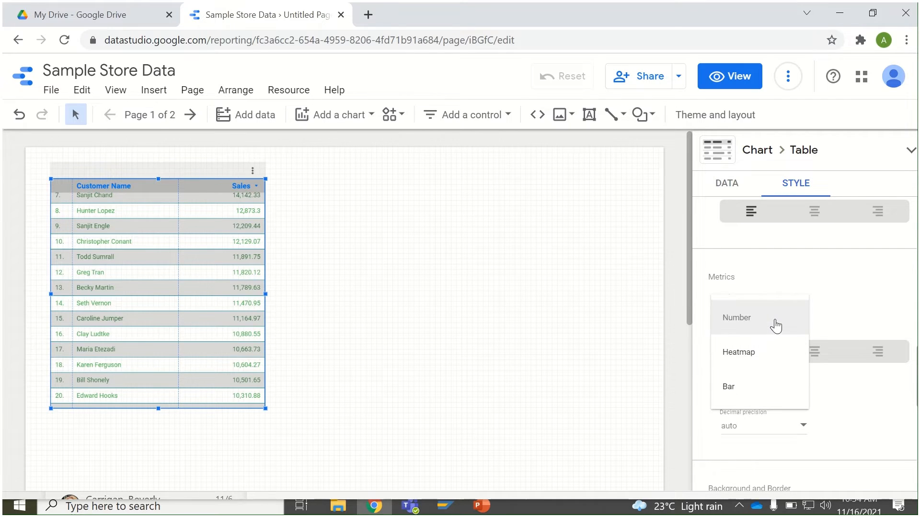
left_click(867, 306)
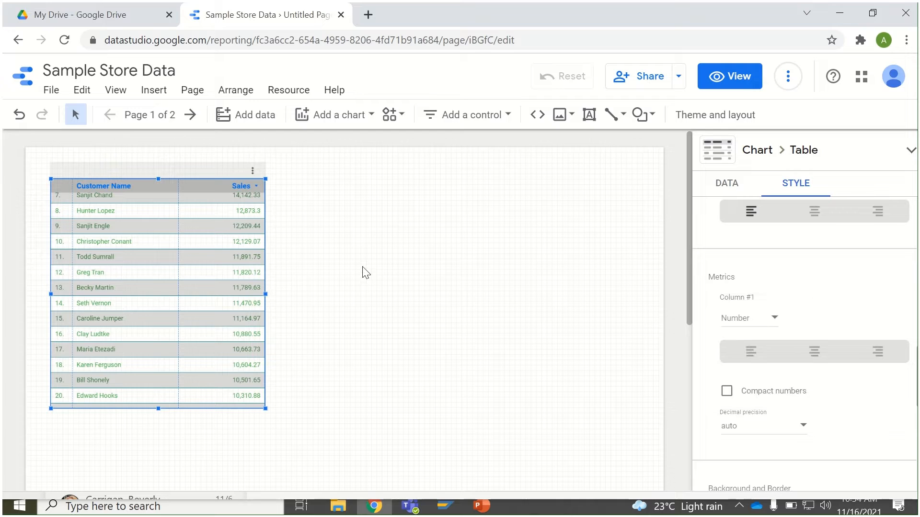
left_click_drag(266, 409, 291, 434)
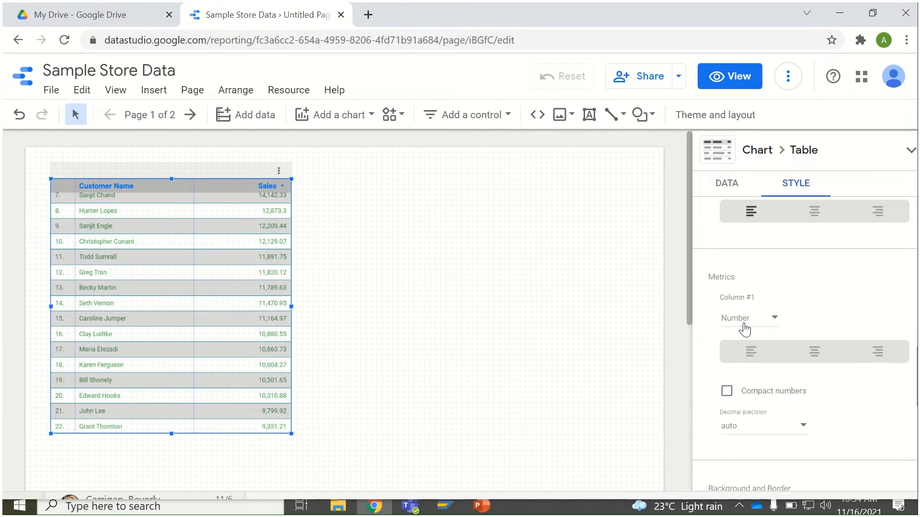
left_click(751, 352)
left_click(815, 353)
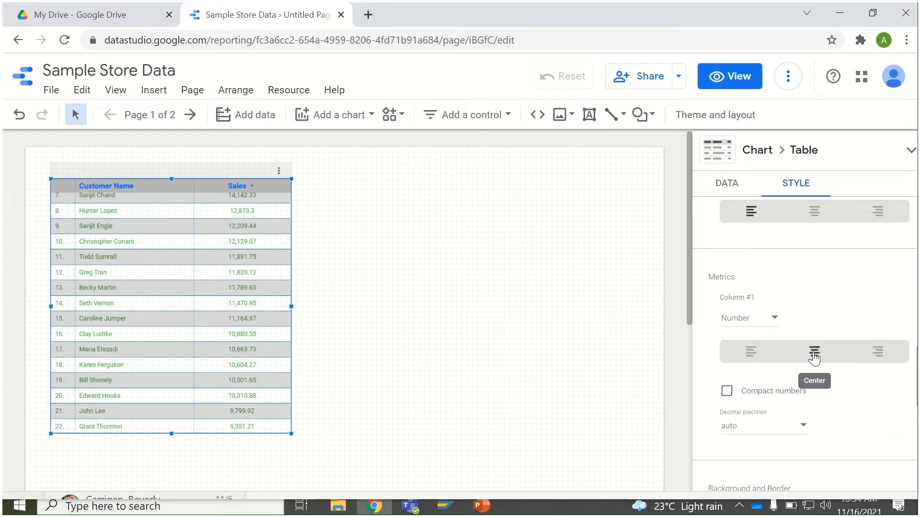
left_click(878, 352)
left_click(751, 352)
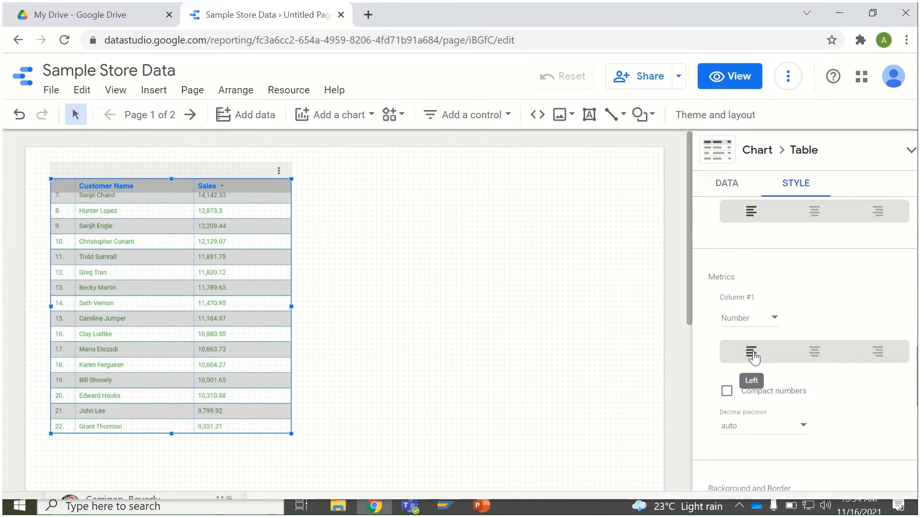
Try the Heatmap display for the Sales column and enlarge the table to examine its shading from the first row.
left_click(777, 326)
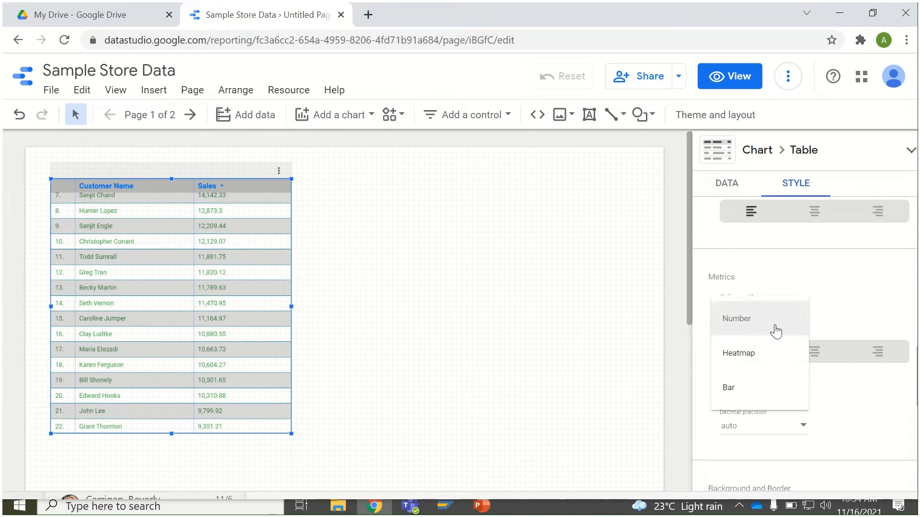
left_click(760, 357)
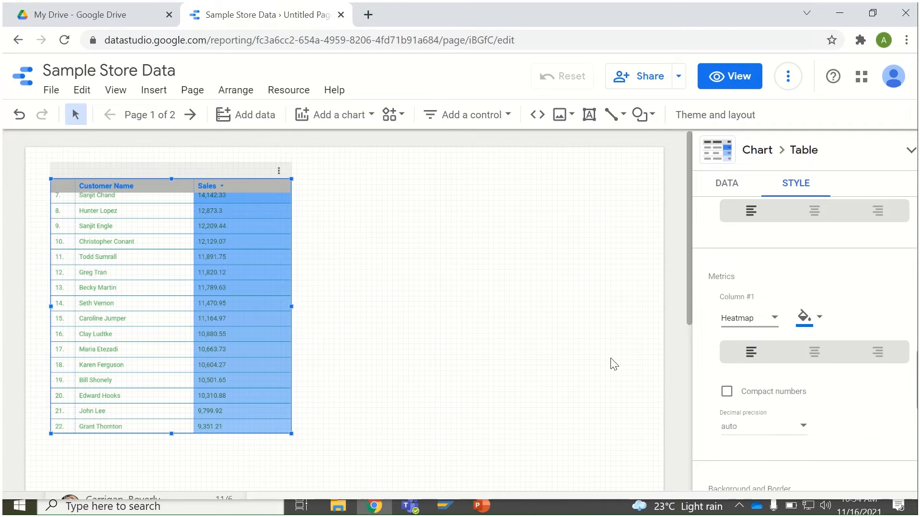
left_click_drag(292, 434, 316, 454)
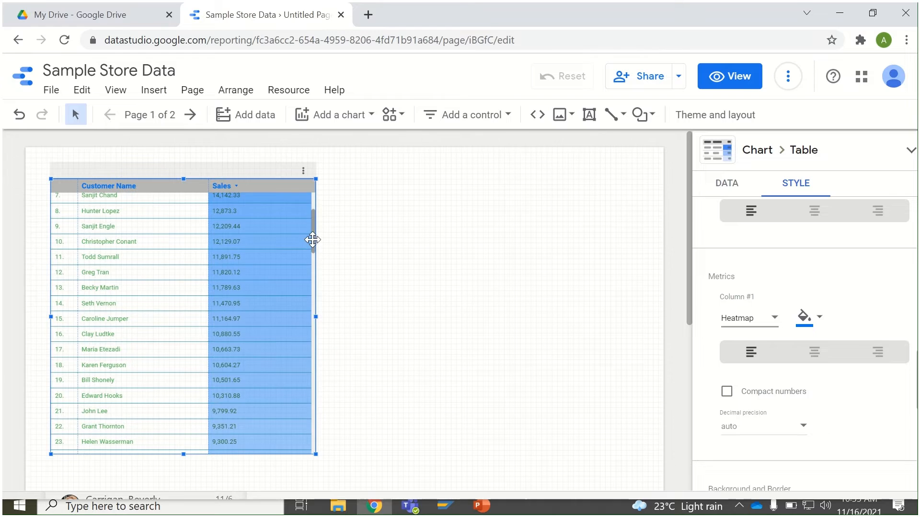
scroll(313, 226, "up", 3)
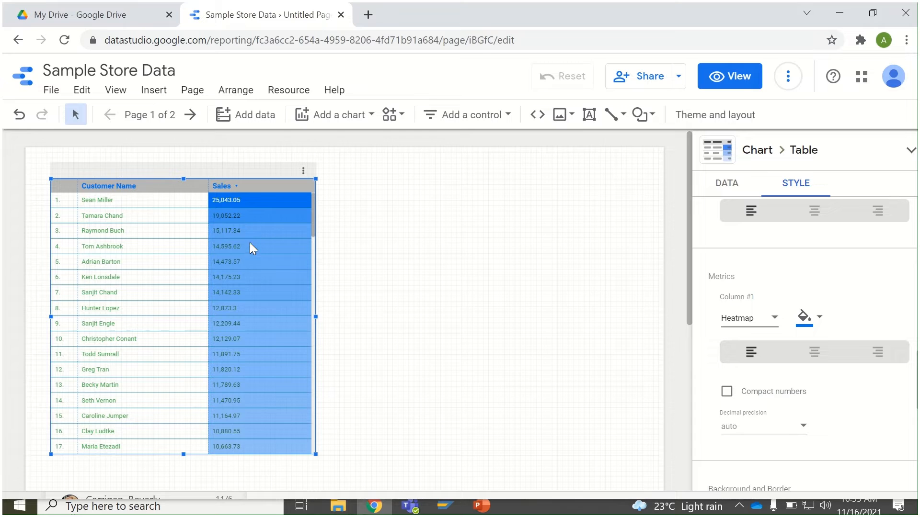
Display the Sales column as bars with their numbers shown, and make the table smaller.
left_click(762, 318)
left_click(733, 353)
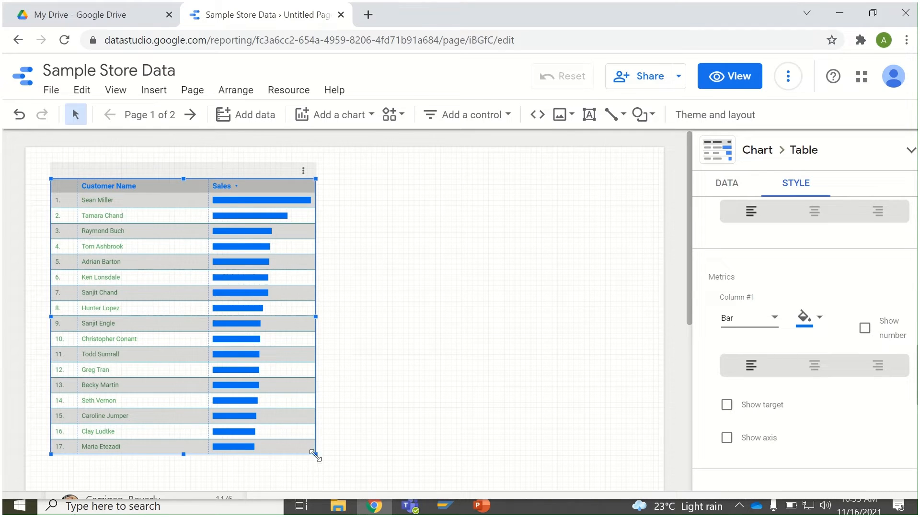
left_click_drag(315, 454, 283, 403)
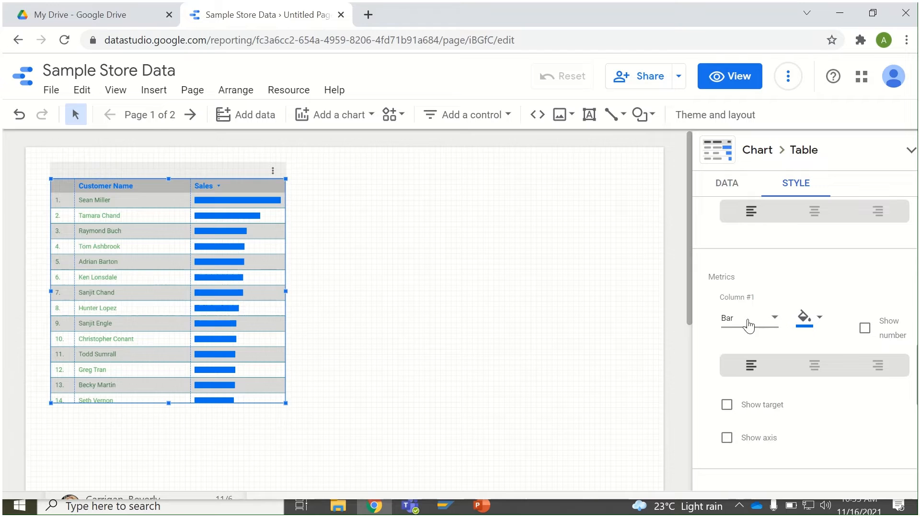
left_click(864, 330)
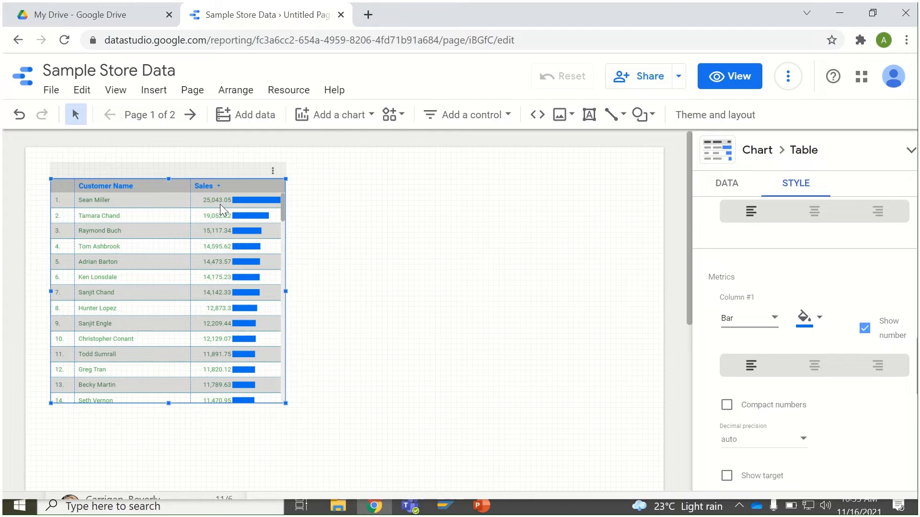
Set the Sales column's decimal precision to 0 and turn on compact numbers.
left_click(768, 441)
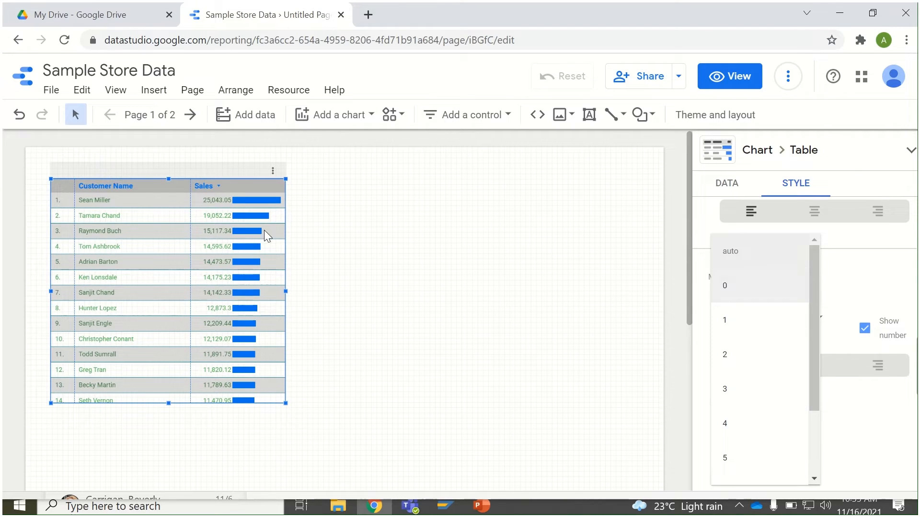
left_click(728, 287)
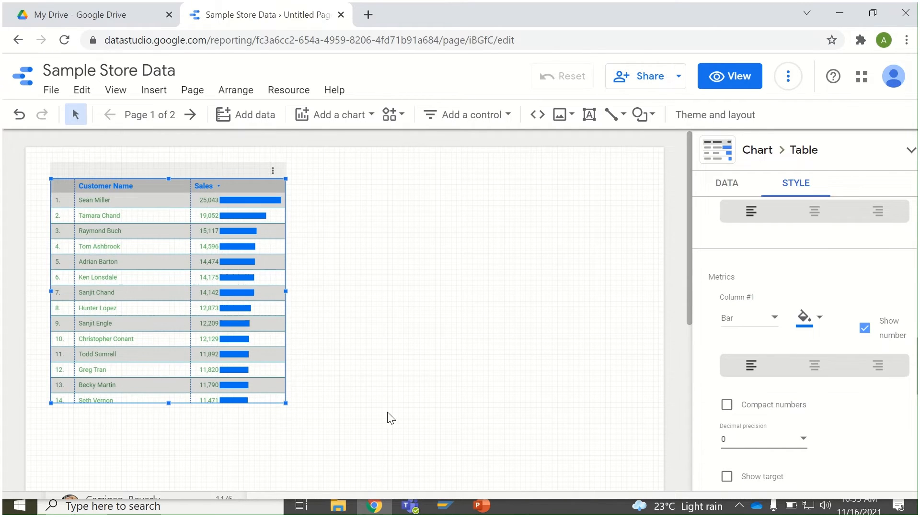
left_click(727, 406)
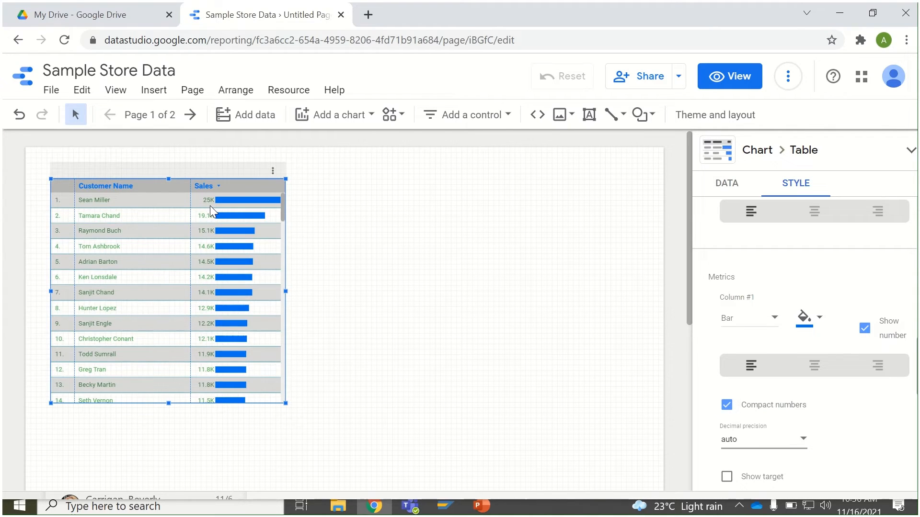
mouse_move(210, 205)
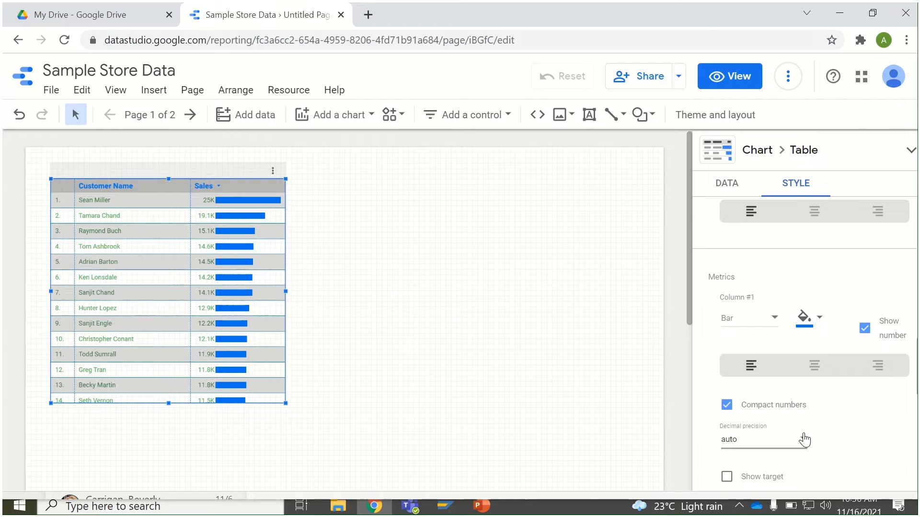
Turn on the target and axis for the Sales bars, and enlarge the table.
scroll(805, 345, "down", 3)
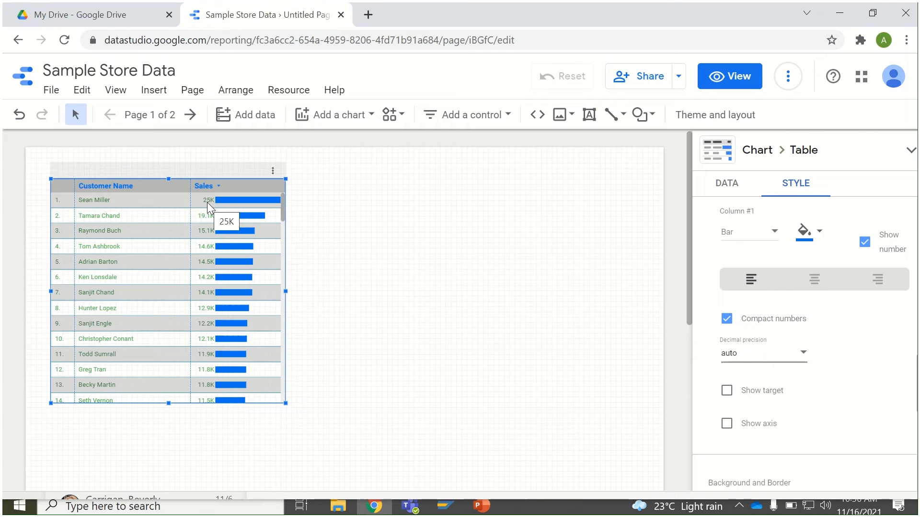
left_click(727, 391)
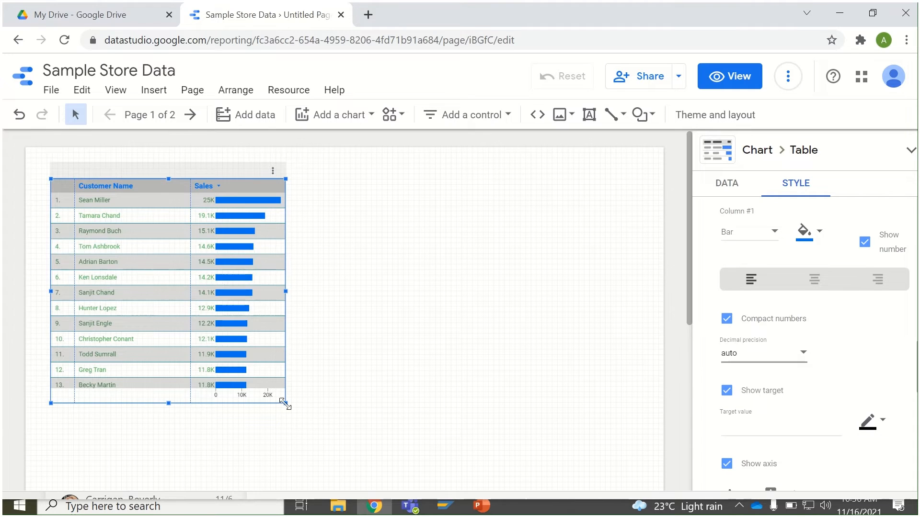
left_click_drag(286, 403, 350, 464)
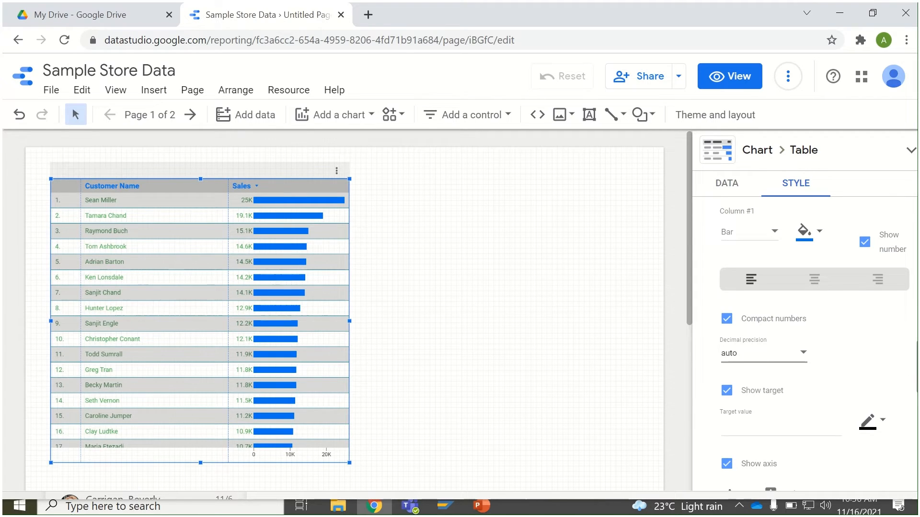
Fill the table's background with light cyan and shrink the table to about ten rows.
scroll(814, 345, "down", 4)
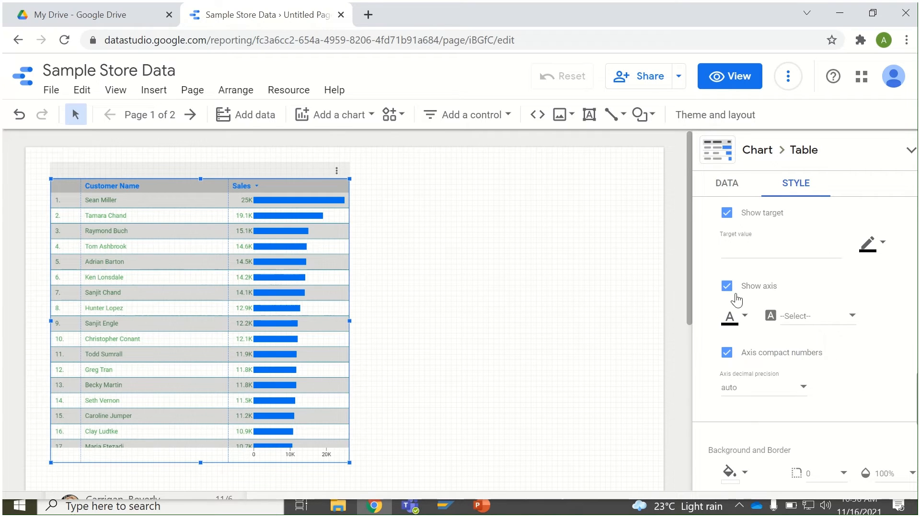
scroll(805, 341, "down", 5)
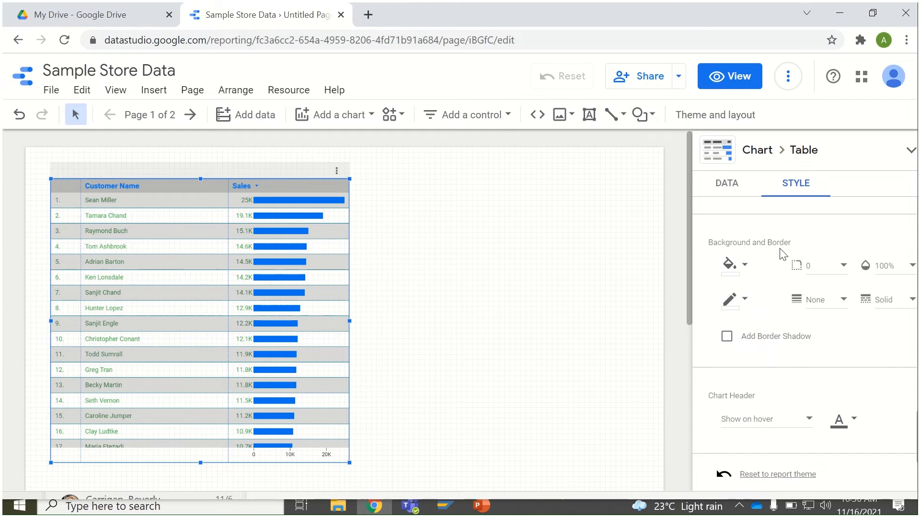
left_click(747, 264)
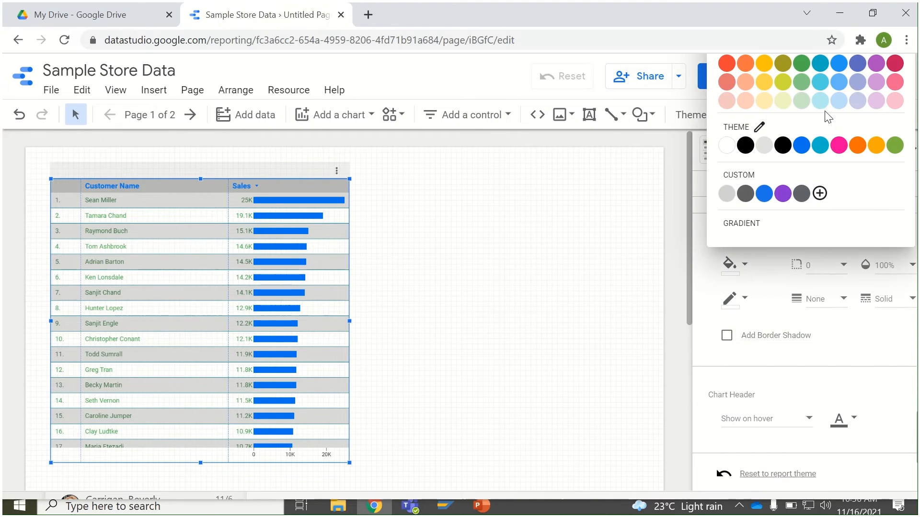
left_click(824, 86)
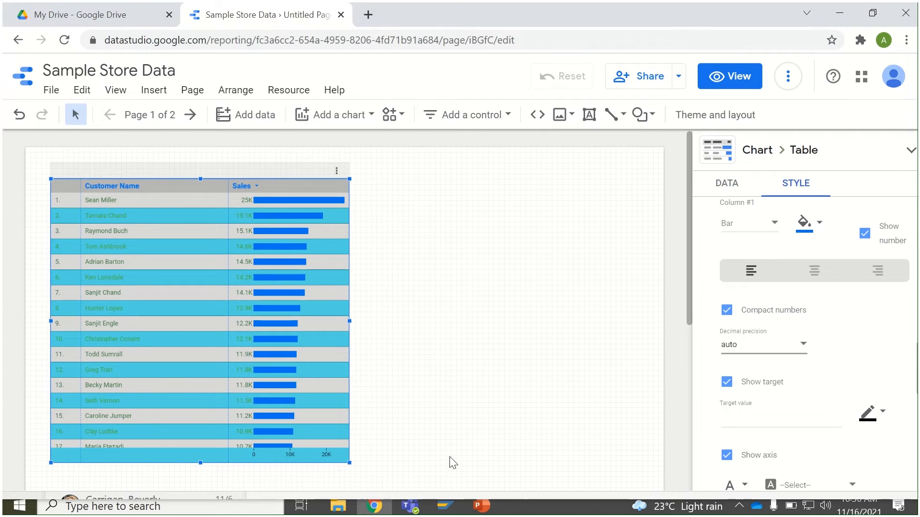
left_click_drag(349, 462, 302, 358)
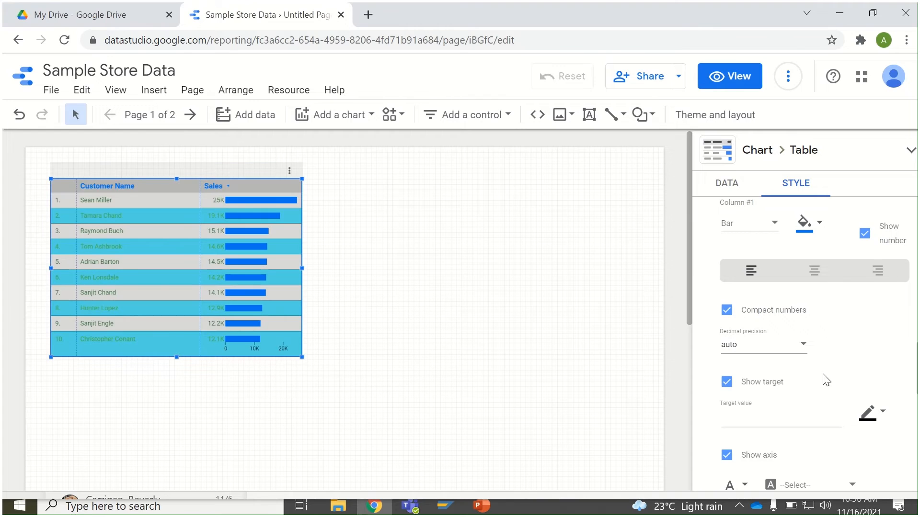
Change the table's background fill to pale yellow-green.
scroll(899, 411, "down", 10)
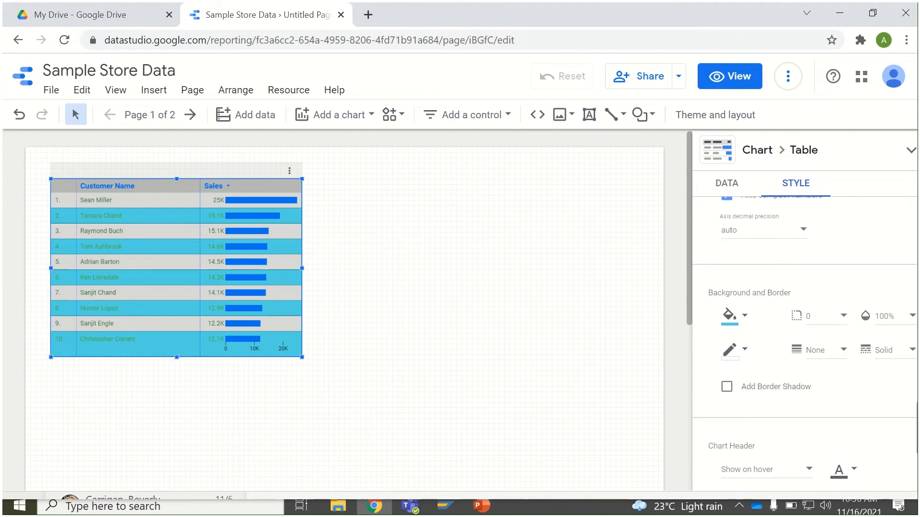
left_click(746, 223)
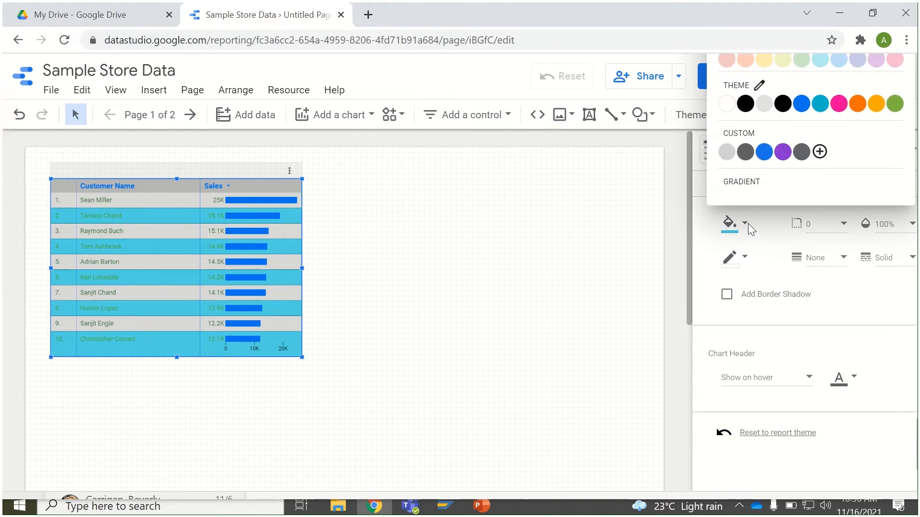
left_click(786, 61)
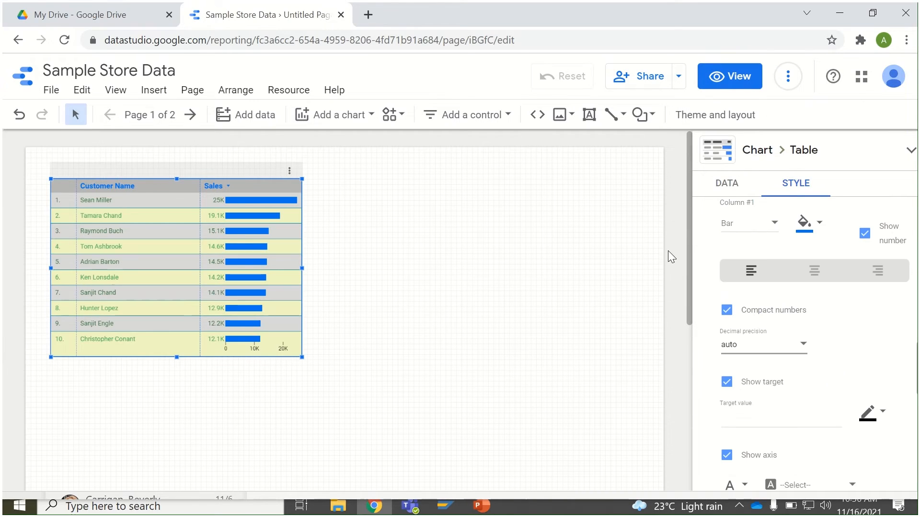
Set the table's border color to blue and deselect the table.
scroll(786, 343, "down", 7)
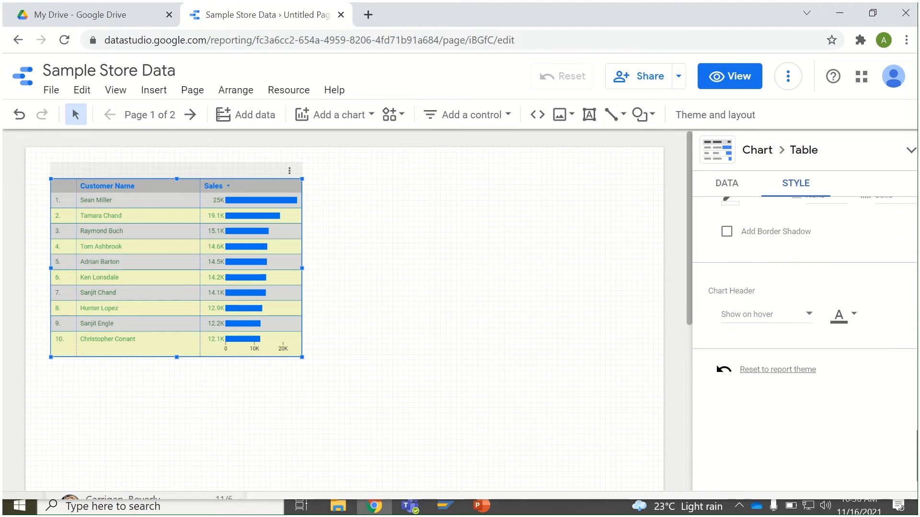
scroll(786, 342, "up", 2)
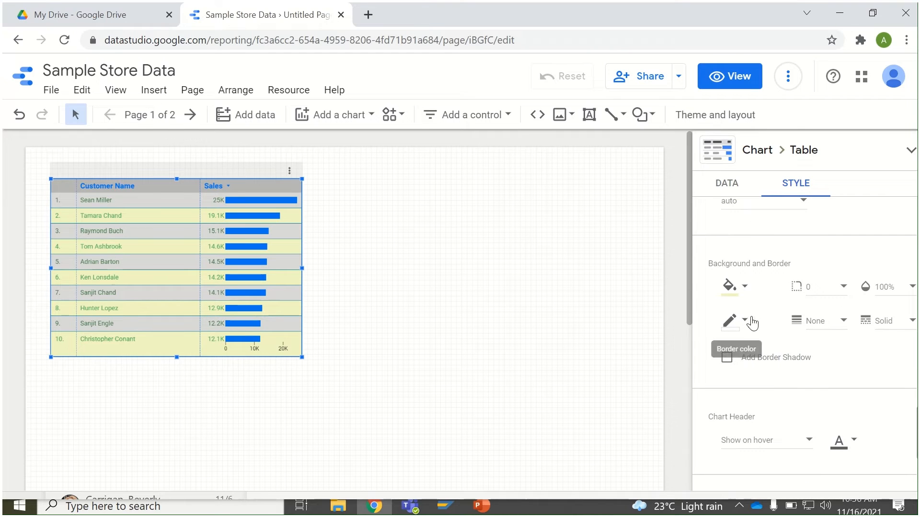
left_click(746, 321)
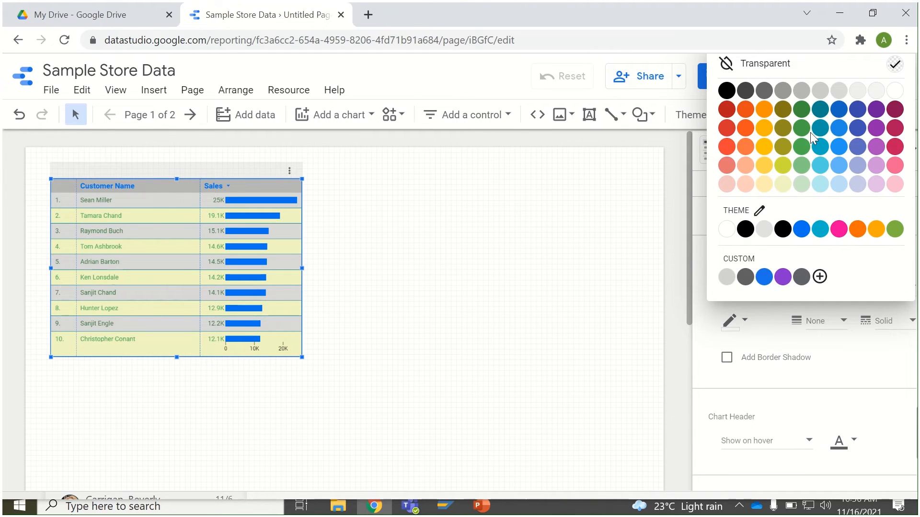
left_click(835, 132)
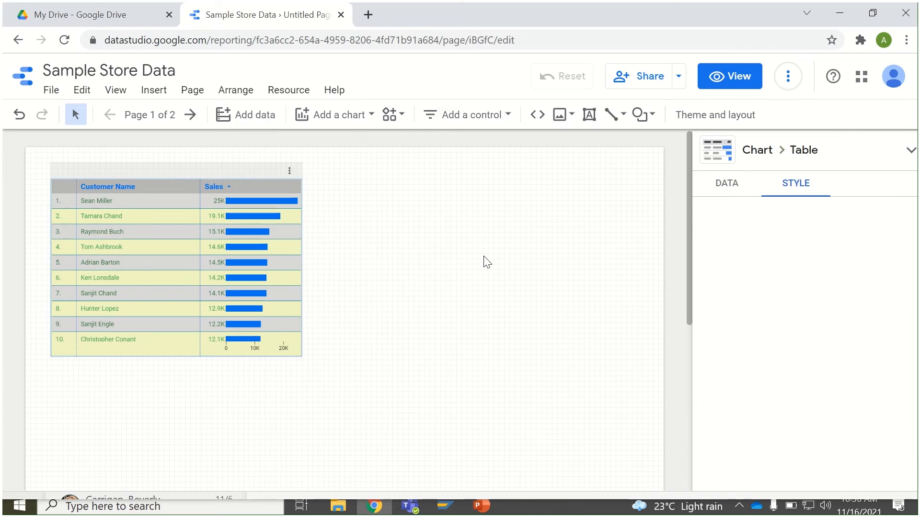
left_click(310, 207)
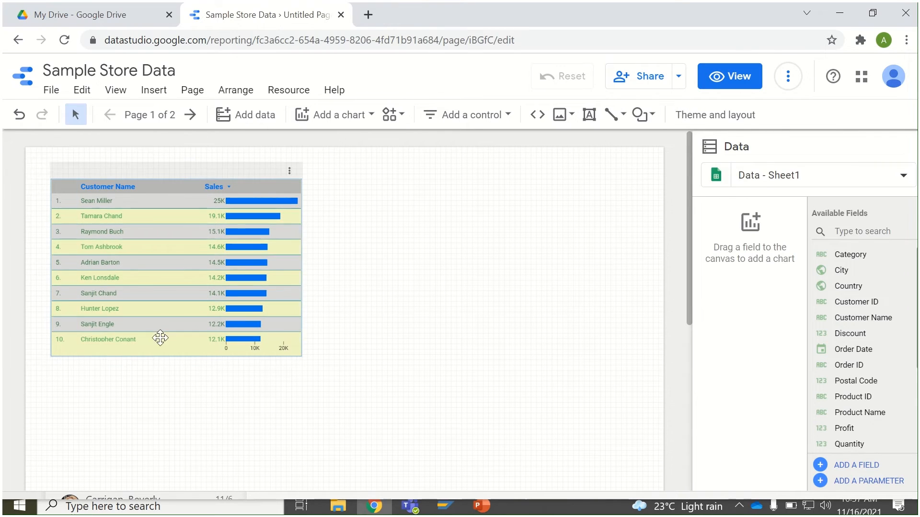
left_click(182, 185)
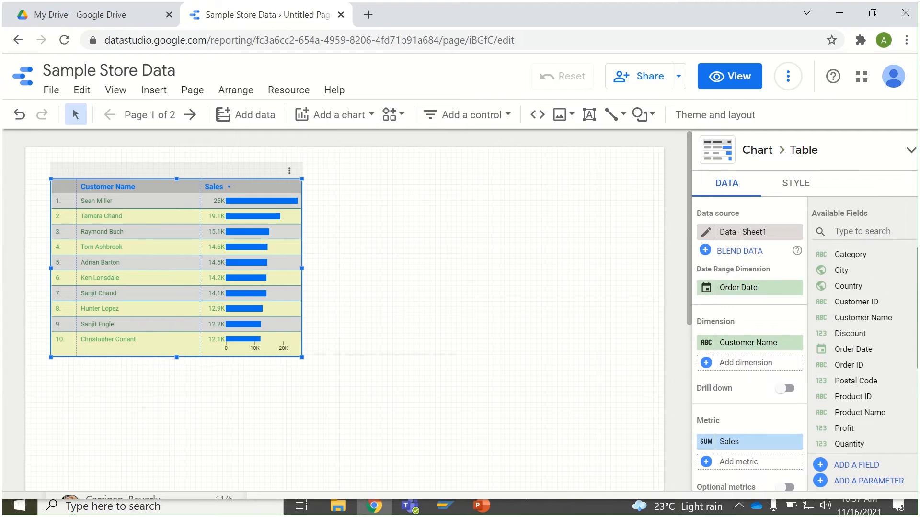
left_click(786, 190)
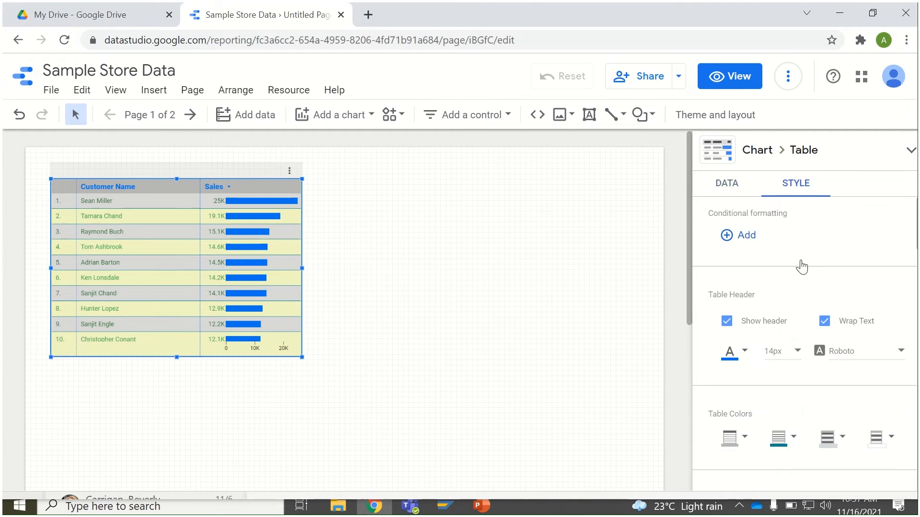
scroll(805, 311, "down", 15)
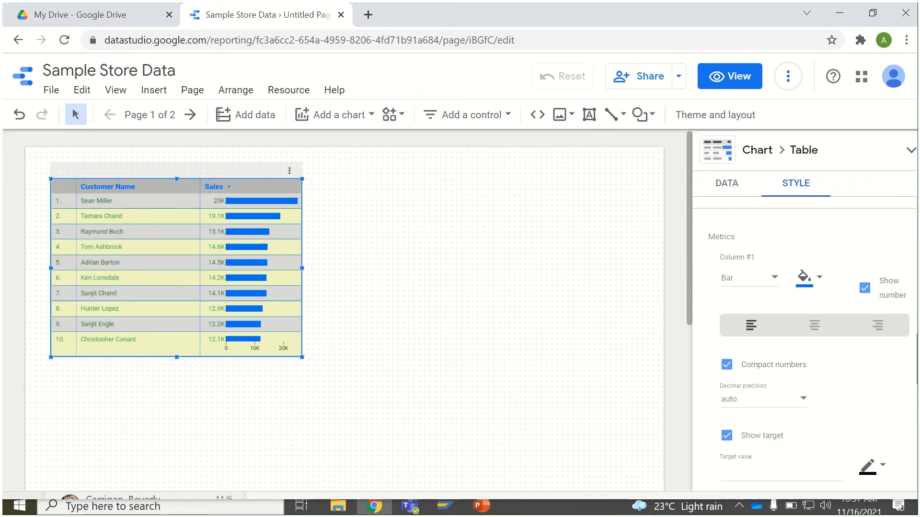
scroll(805, 311, "up", 3)
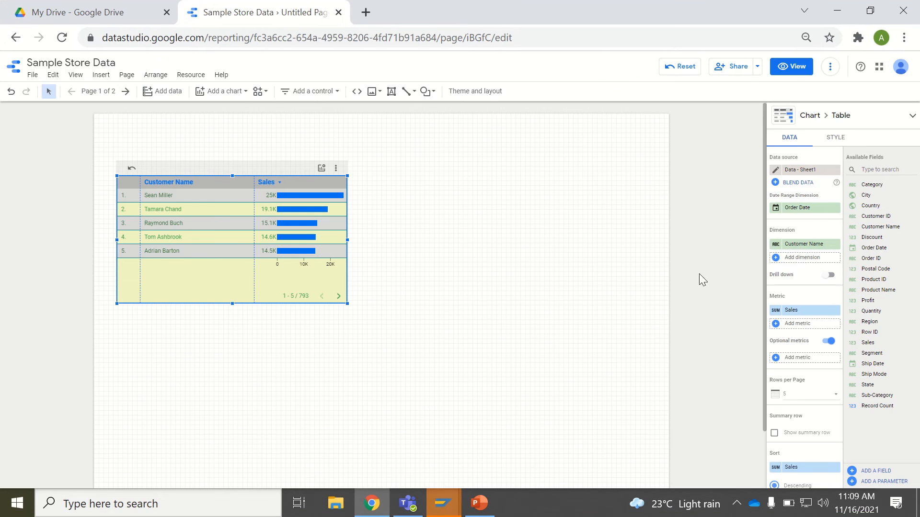
Set the table's rows per page to 20.
left_click(829, 140)
left_click(798, 140)
left_click(793, 400)
left_click(791, 399)
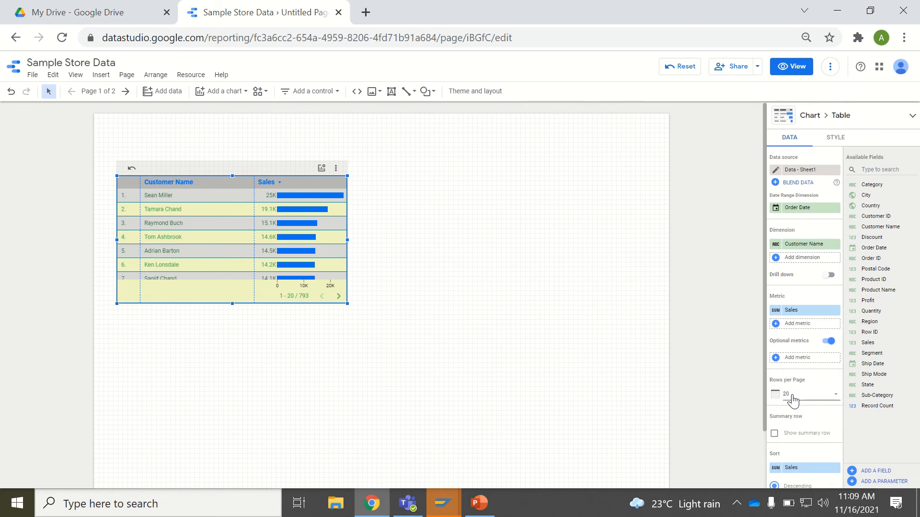
Enlarge the table to fit about 15 rows and turn on its summary row.
left_click_drag(347, 302, 403, 416)
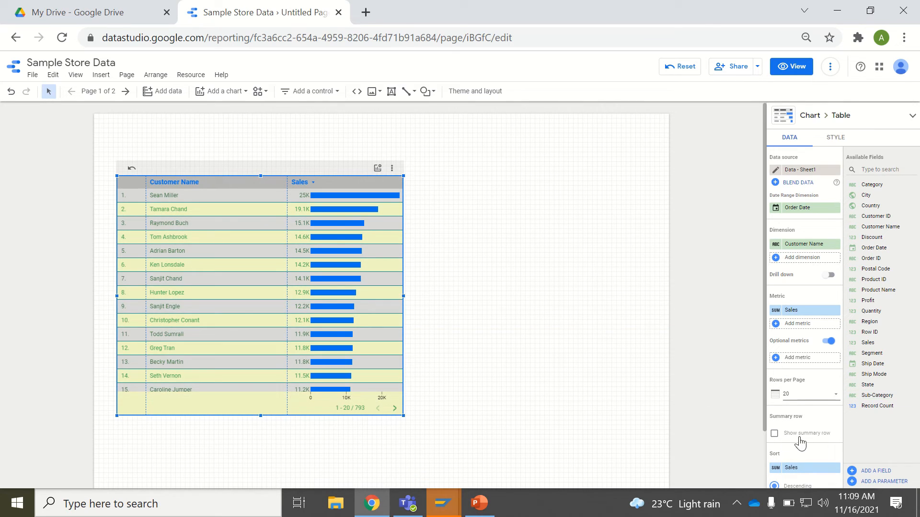
left_click(775, 434)
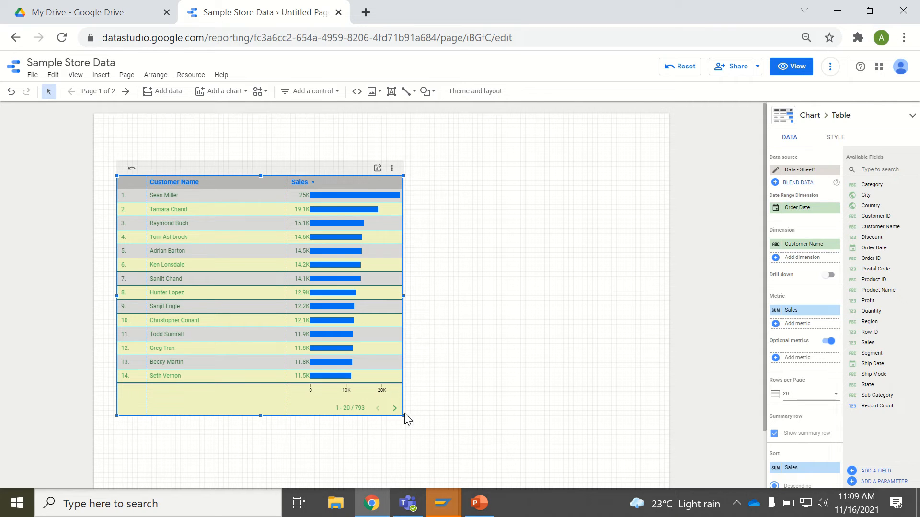
left_click_drag(404, 415, 412, 433)
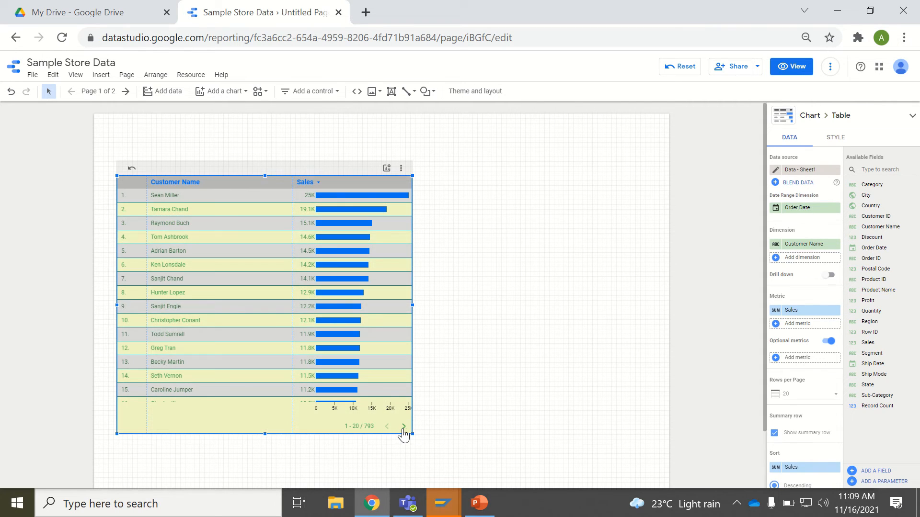
Page forward and back through the table's customer rows to examine the grand total row on different pages.
left_click(403, 428)
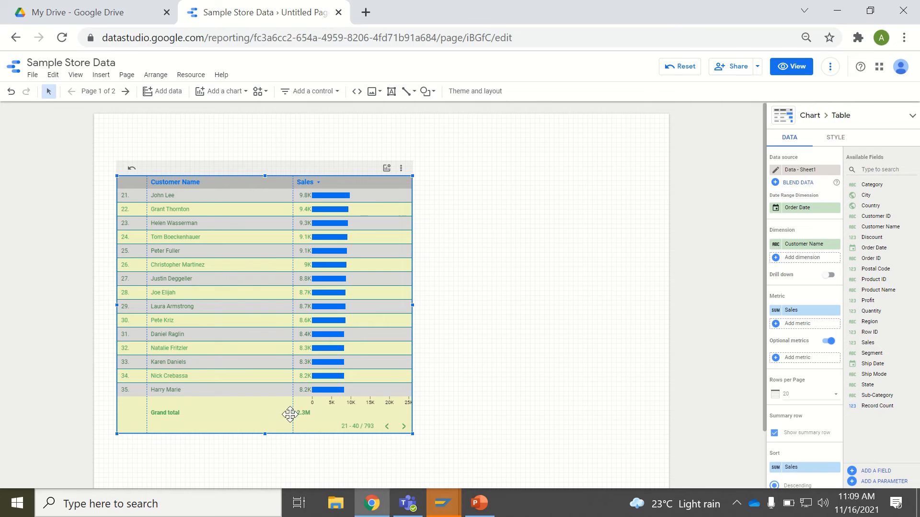
left_click(387, 428)
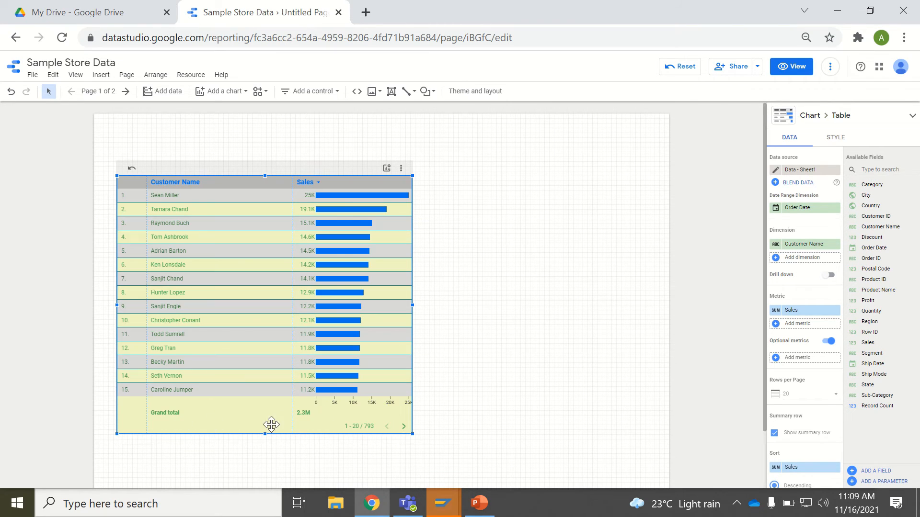
left_click(404, 430)
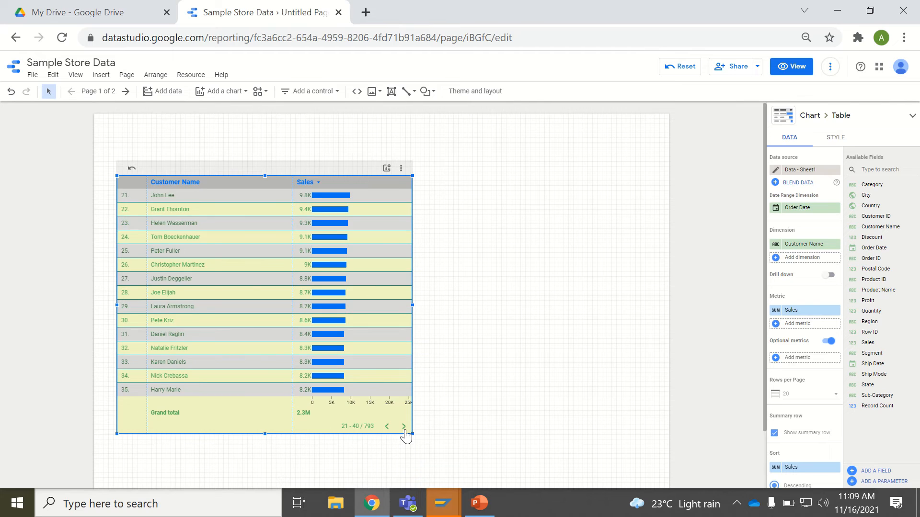
left_click(404, 430)
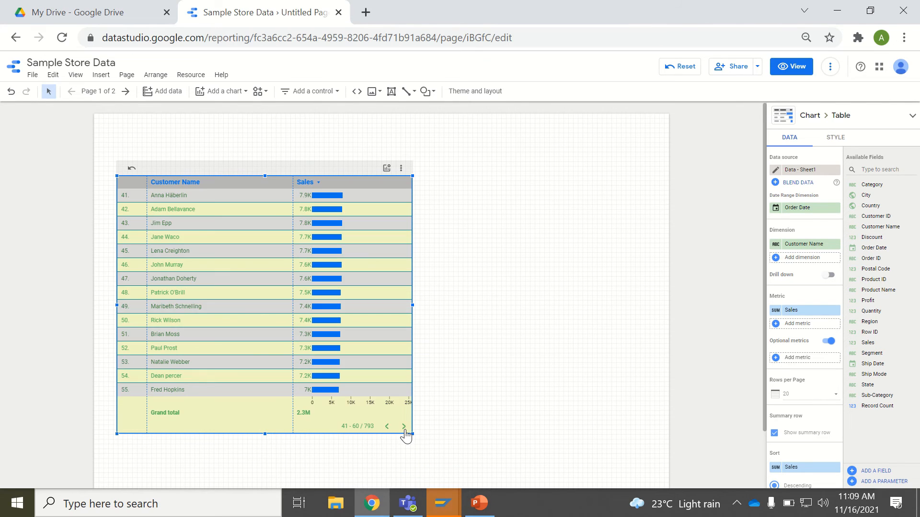
left_click(404, 430)
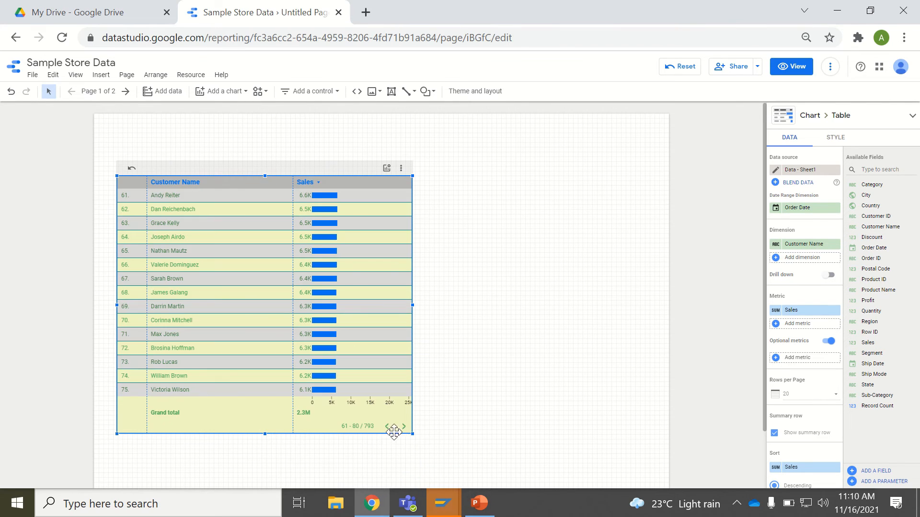
left_click(386, 427)
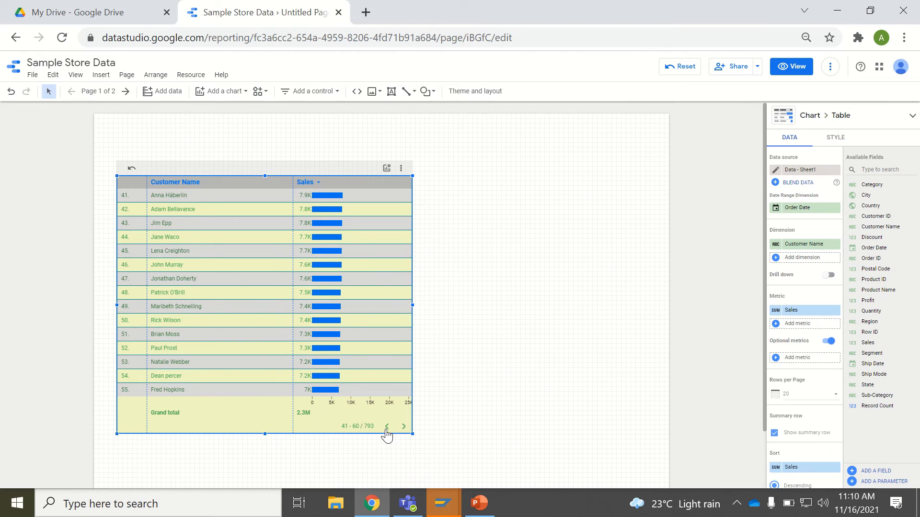
left_click(387, 428)
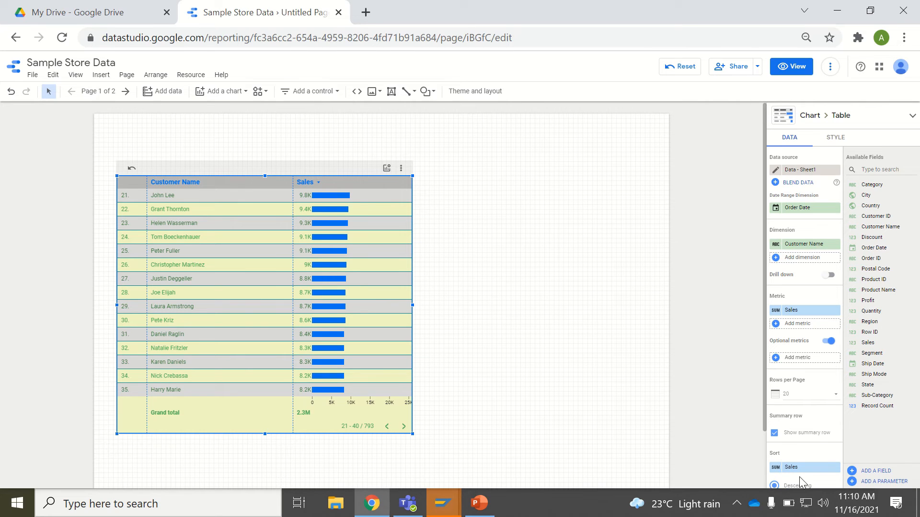
Reduce the browser zoom to 50% and reselect the customer sales table.
left_click(903, 37)
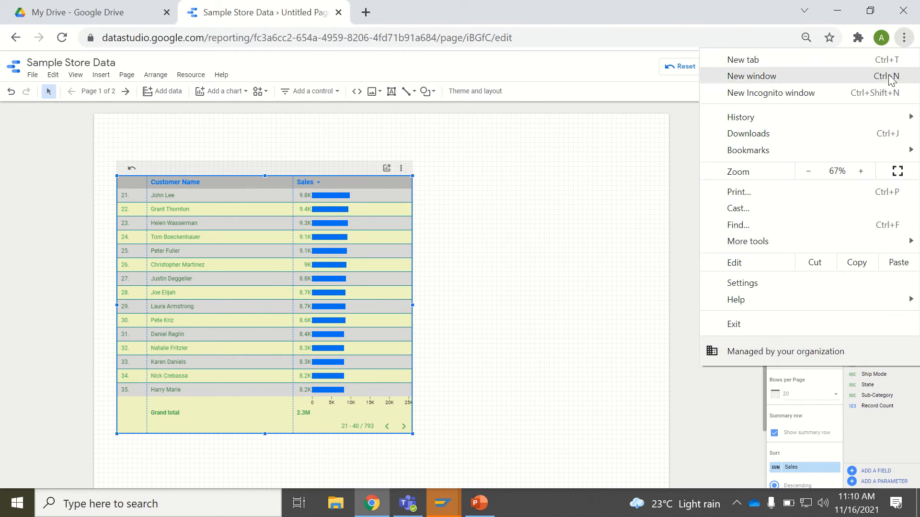
left_click(809, 171)
left_click(740, 432)
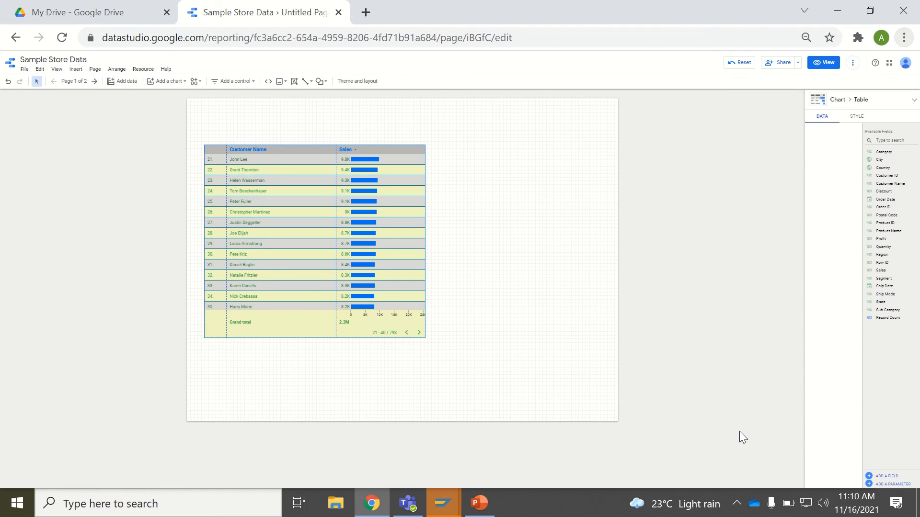
left_click(297, 140)
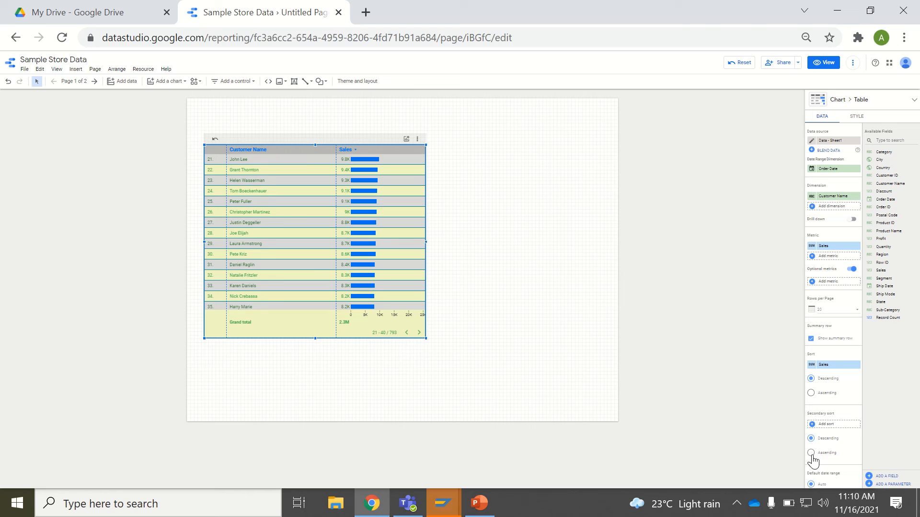
Try ascending order for the secondary sort and the Sales sort, and return the Sales sort to descending.
left_click(812, 453)
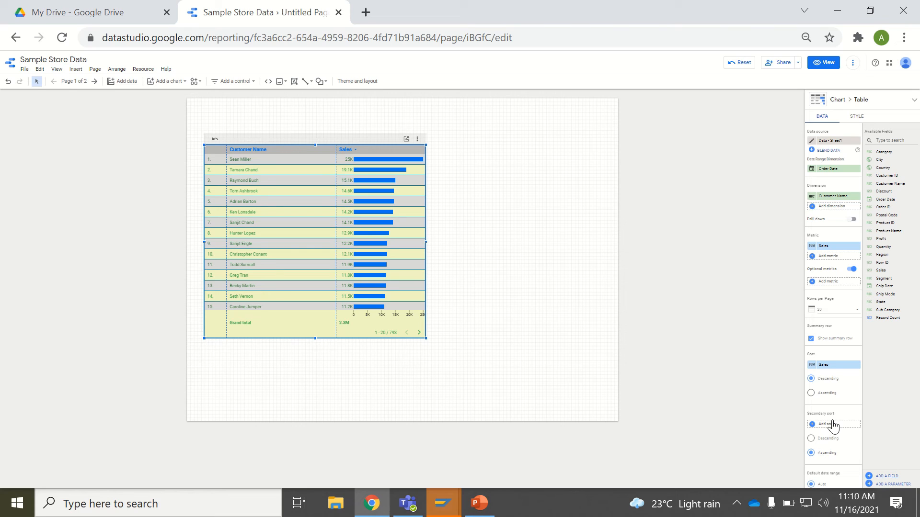
left_click(810, 394)
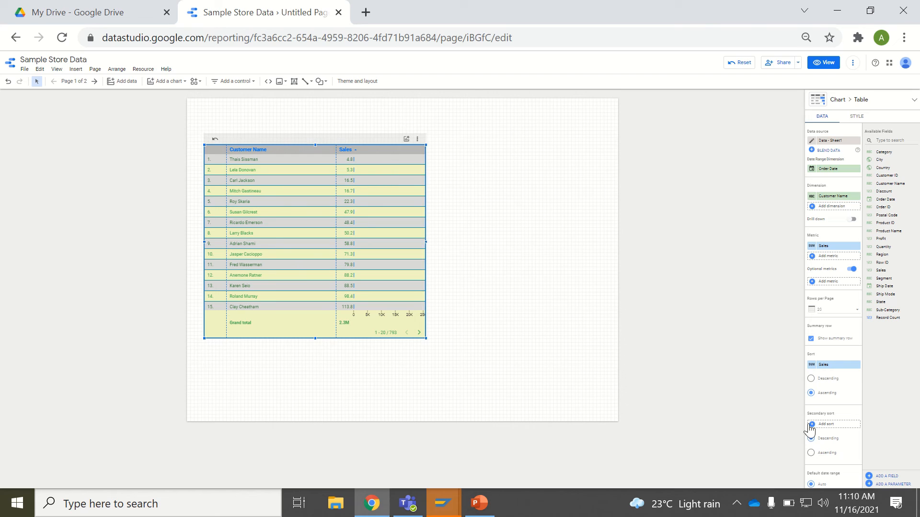
left_click(811, 380)
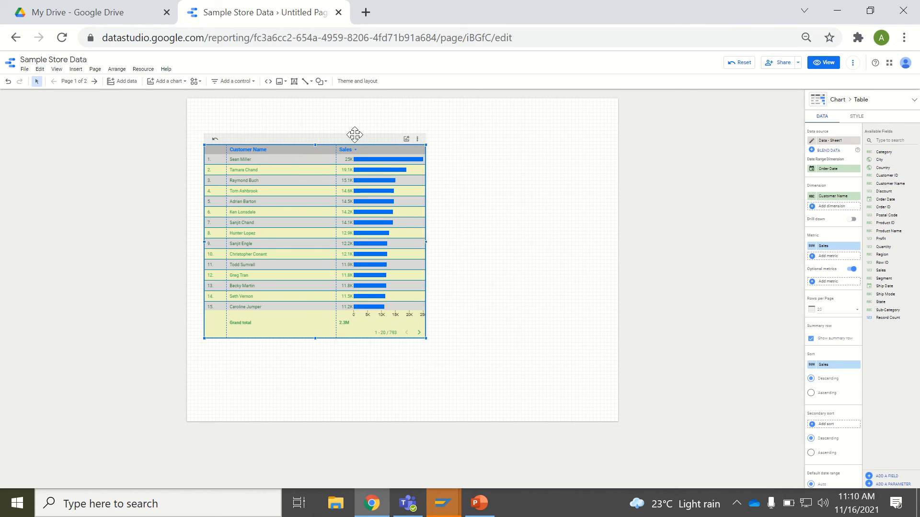
Sort the table by Customer Name in ascending order instead of by Sales.
left_click(827, 365)
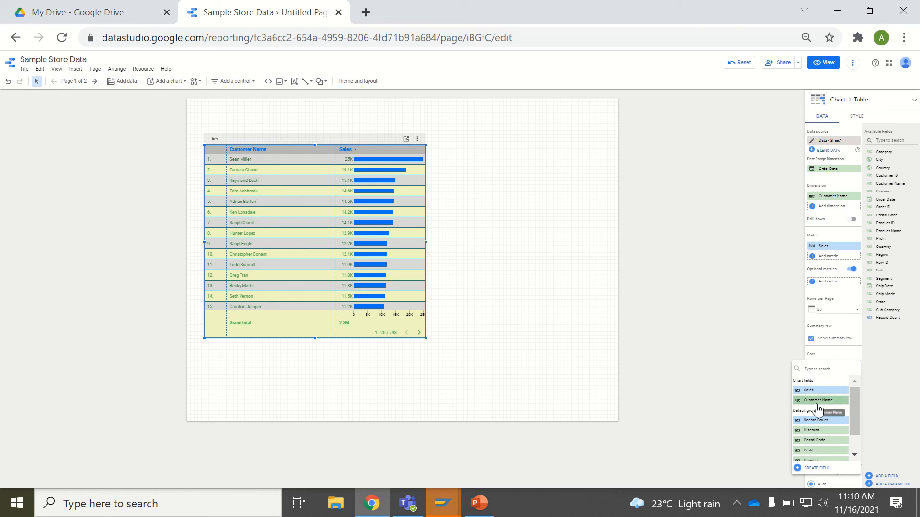
left_click(829, 357)
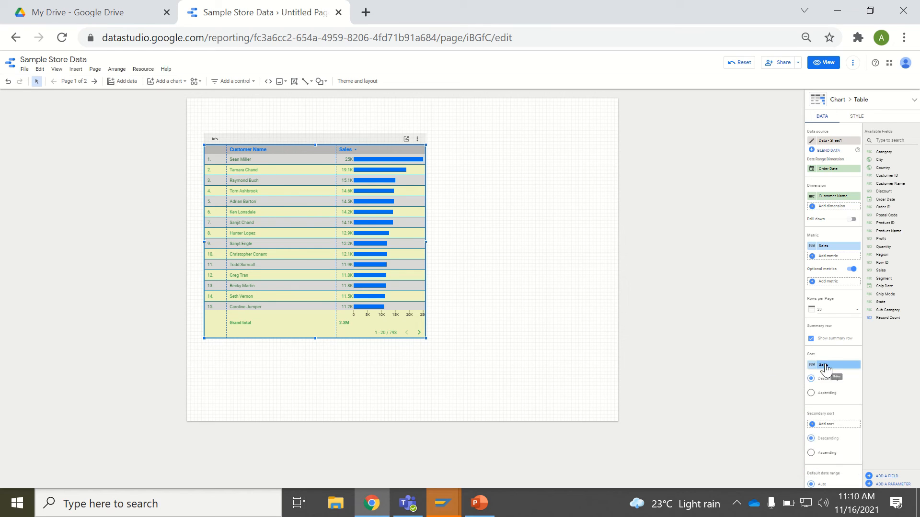
left_click(827, 367)
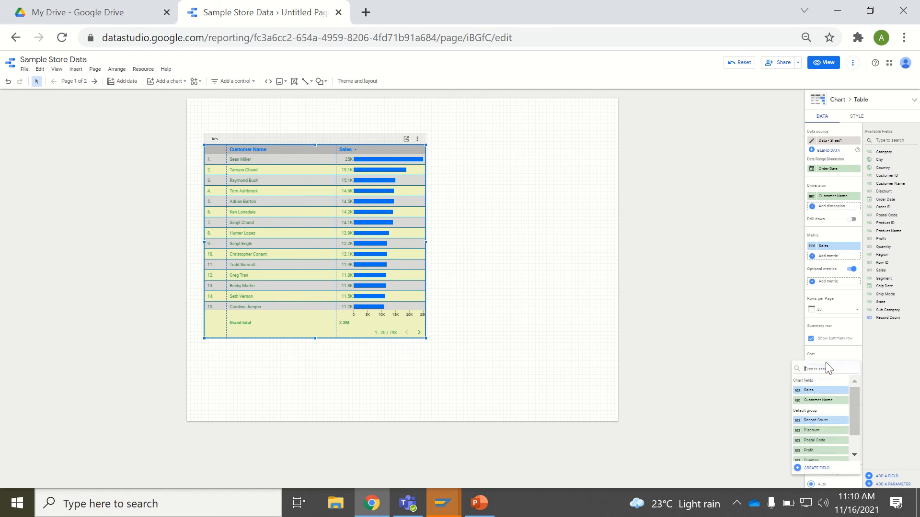
left_click(820, 401)
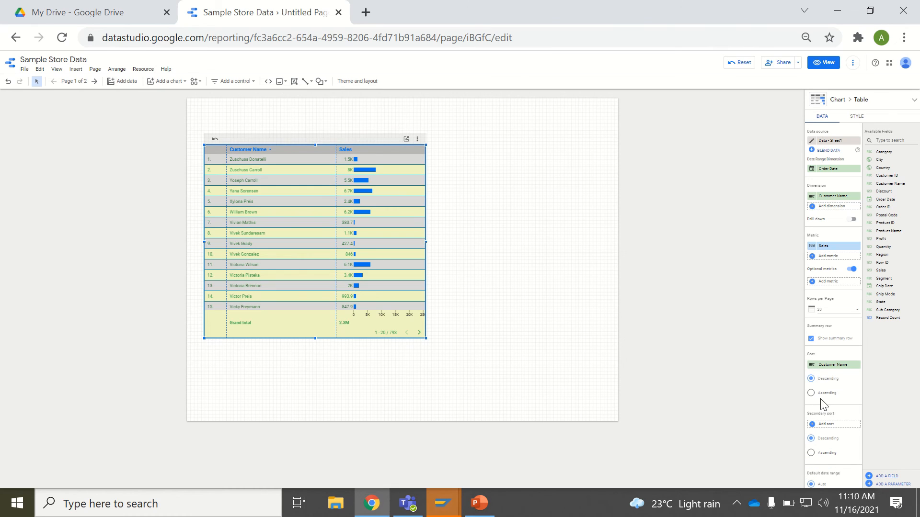
left_click(810, 392)
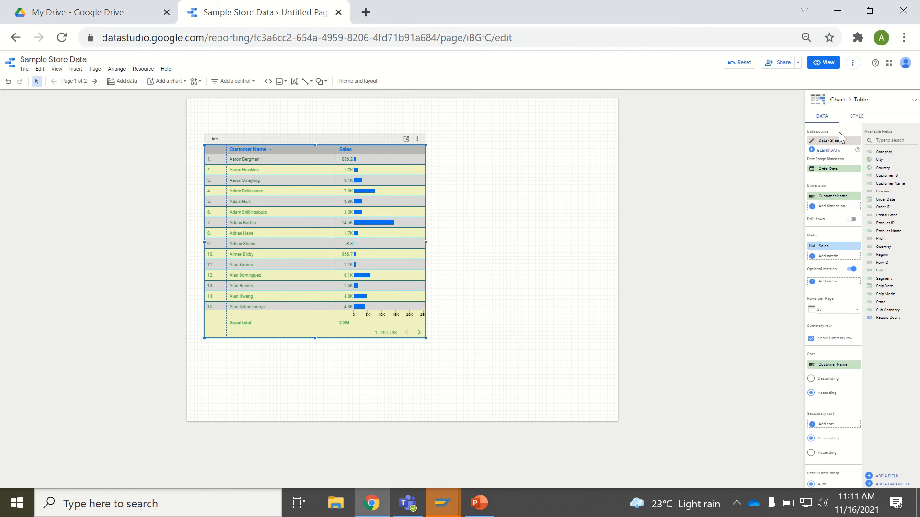
Raise the browser zoom to 67%.
left_click(904, 38)
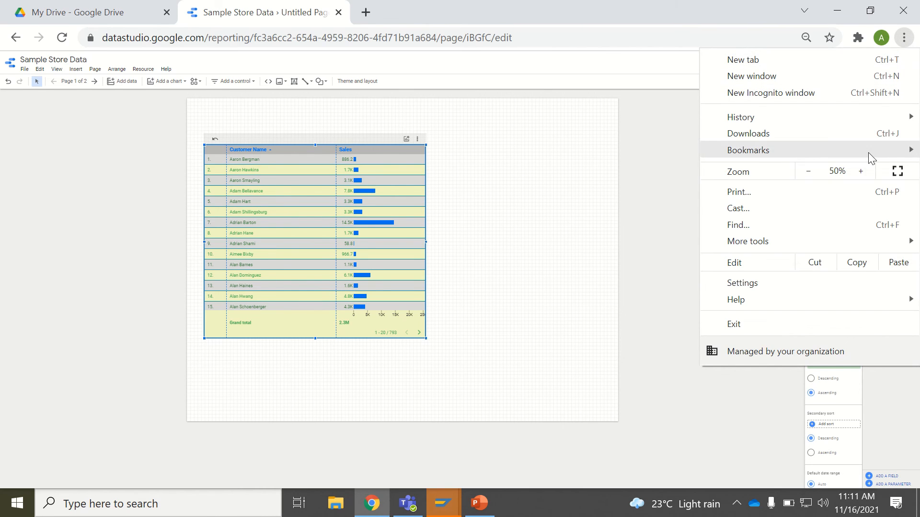
left_click(865, 172)
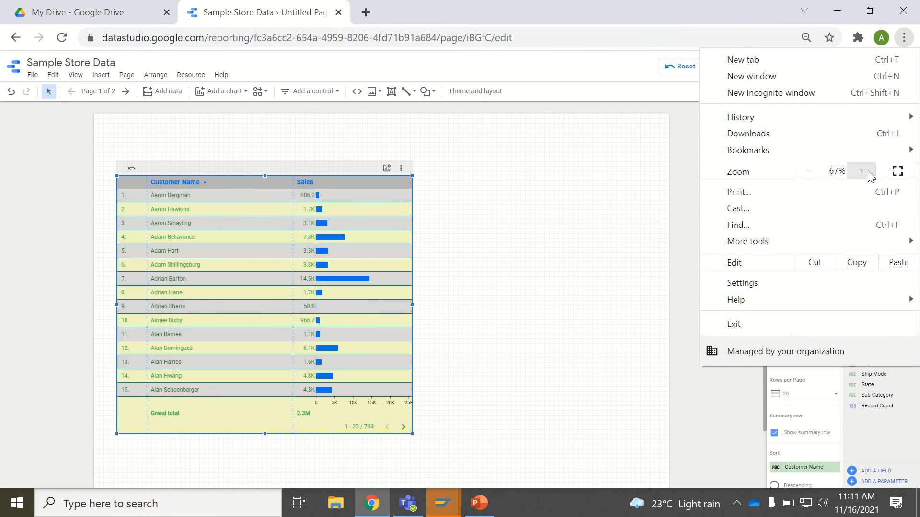
left_click(606, 231)
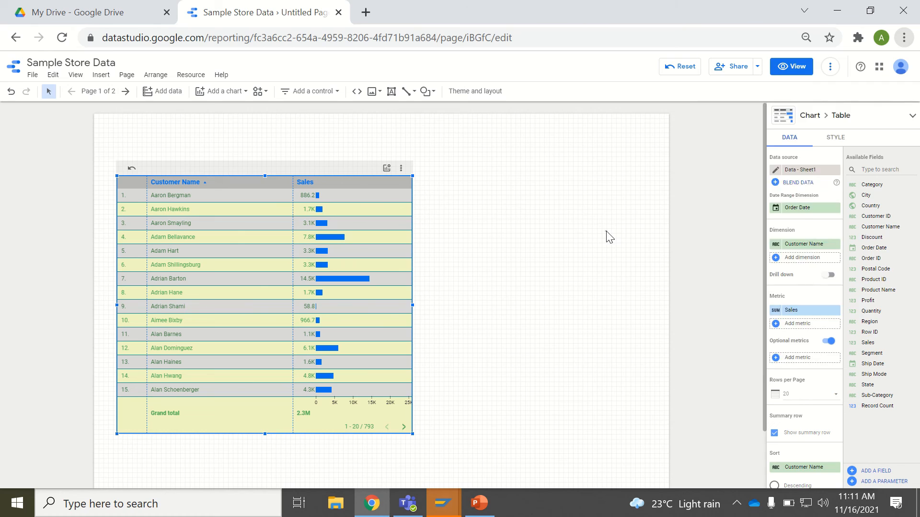
Try the Do not show option for the customer sales table's chart header, and return it to Show on hover.
left_click(380, 183)
left_click(835, 138)
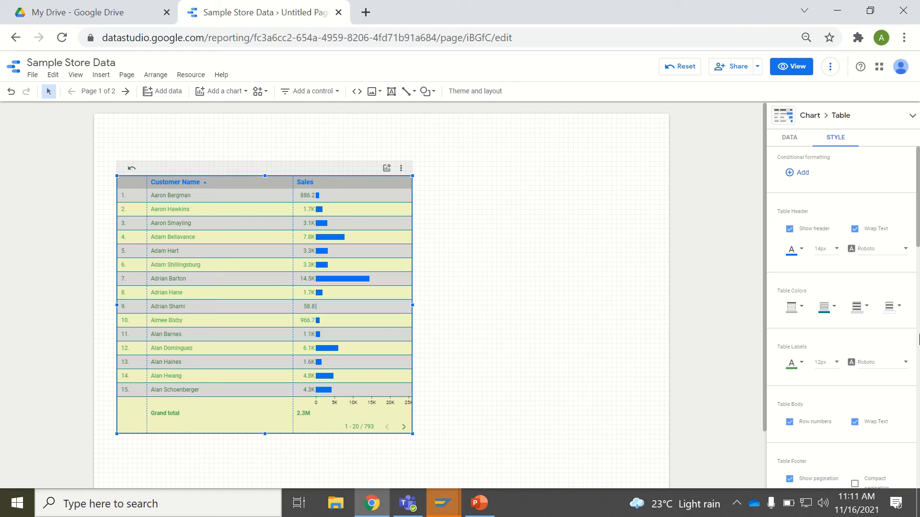
scroll(918, 339, "down", 6)
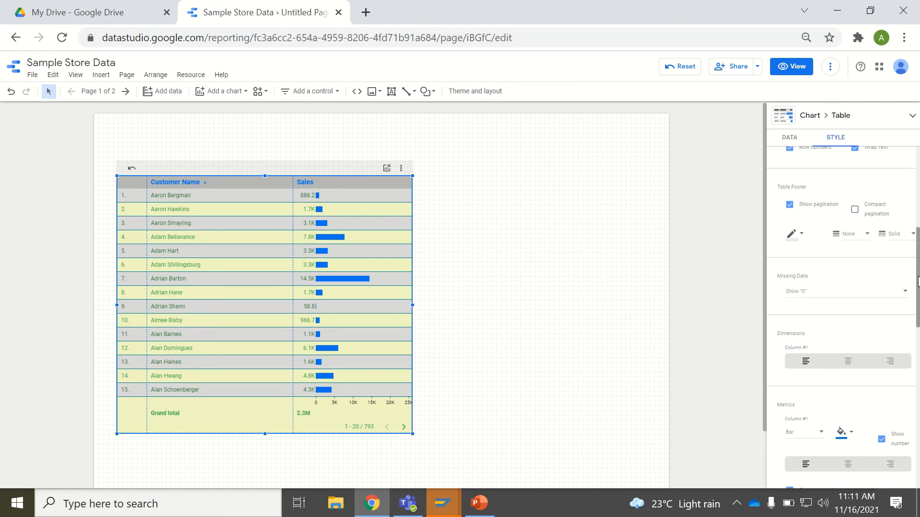
left_click_drag(918, 282, 918, 443)
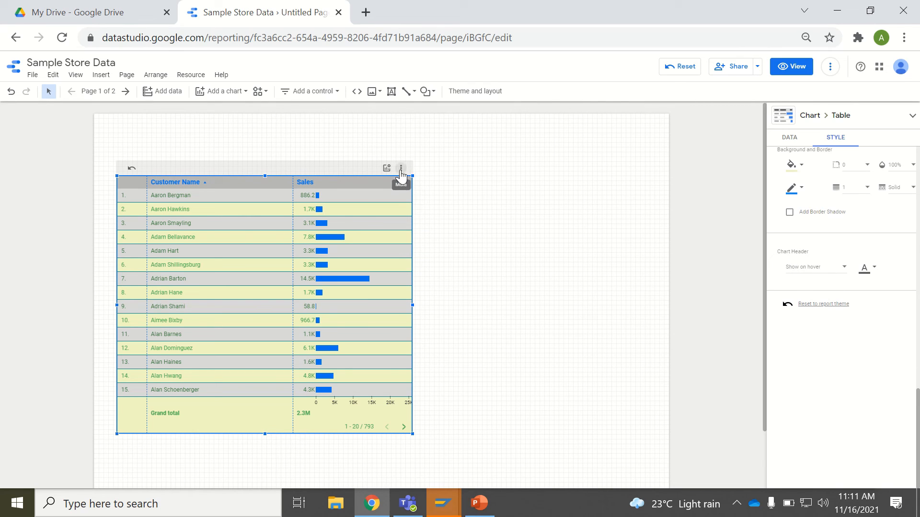
left_click(825, 273)
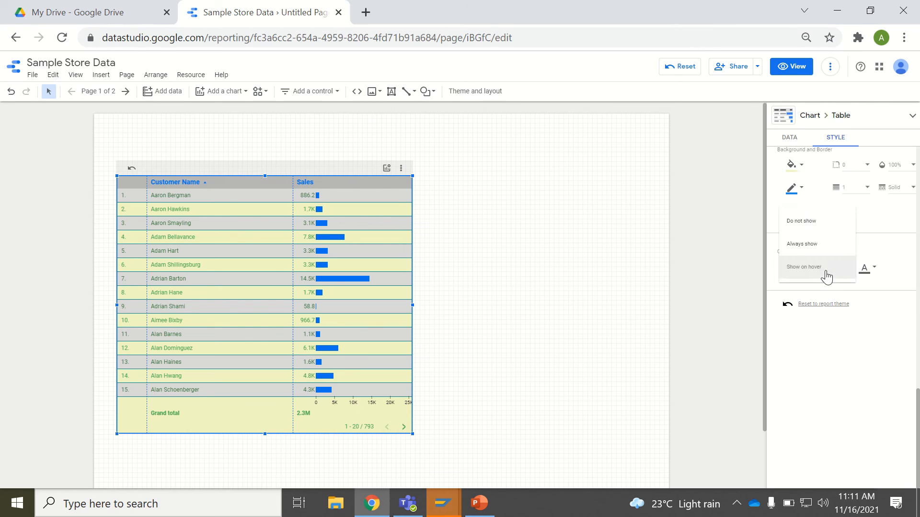
left_click(808, 227)
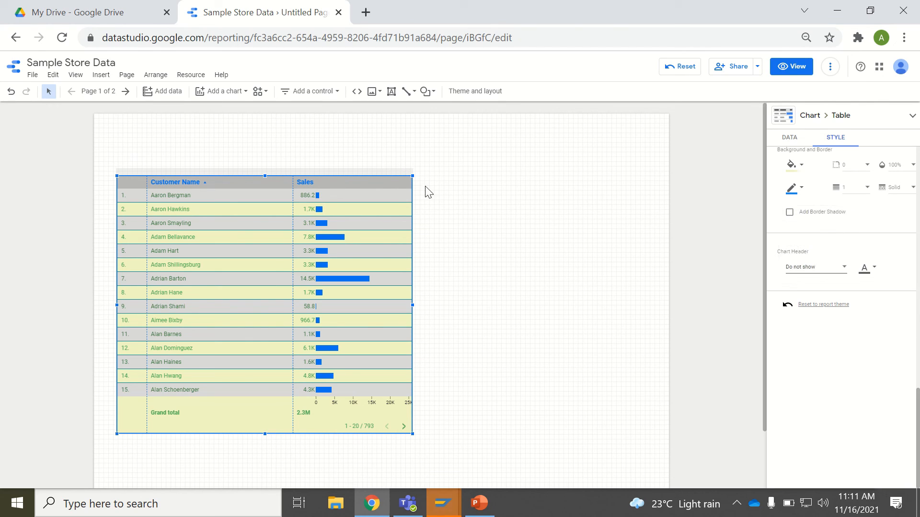
left_click(822, 277)
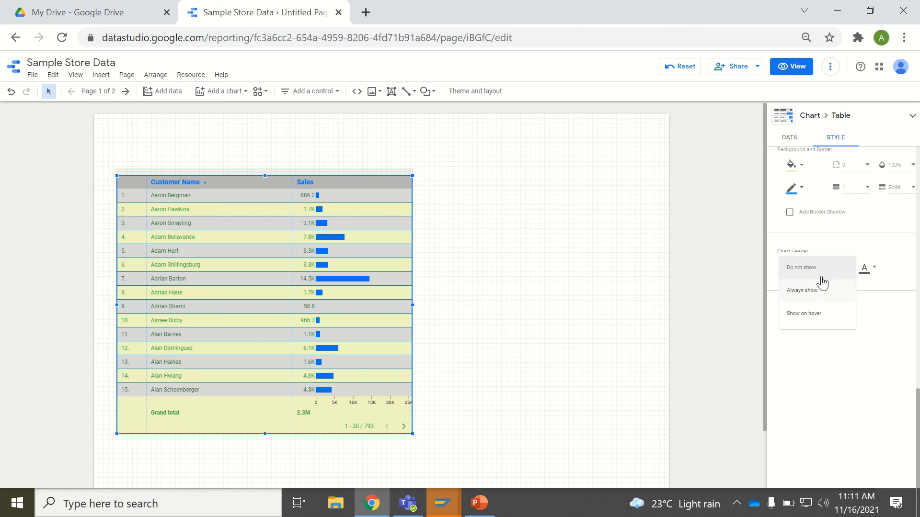
left_click(802, 314)
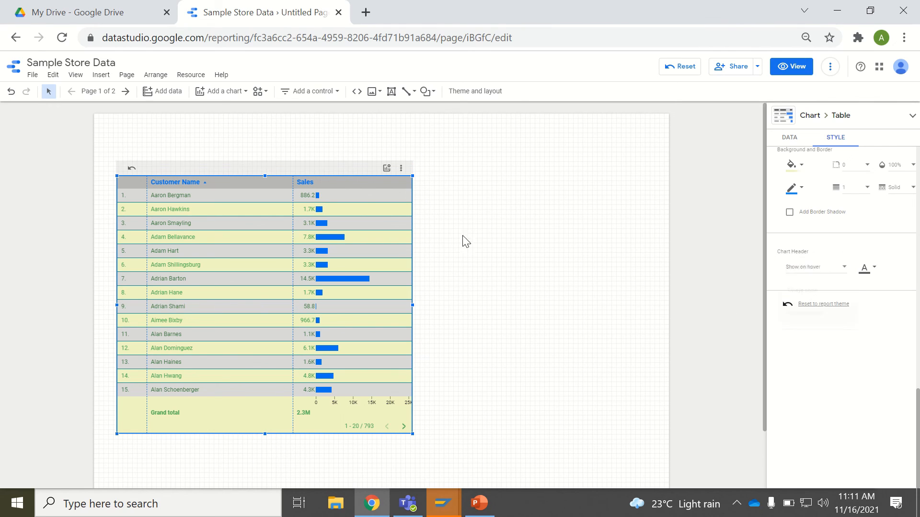
Colour the chart header's controls green and move the customer sales table closer to the page's upper-left corner.
left_click(864, 273)
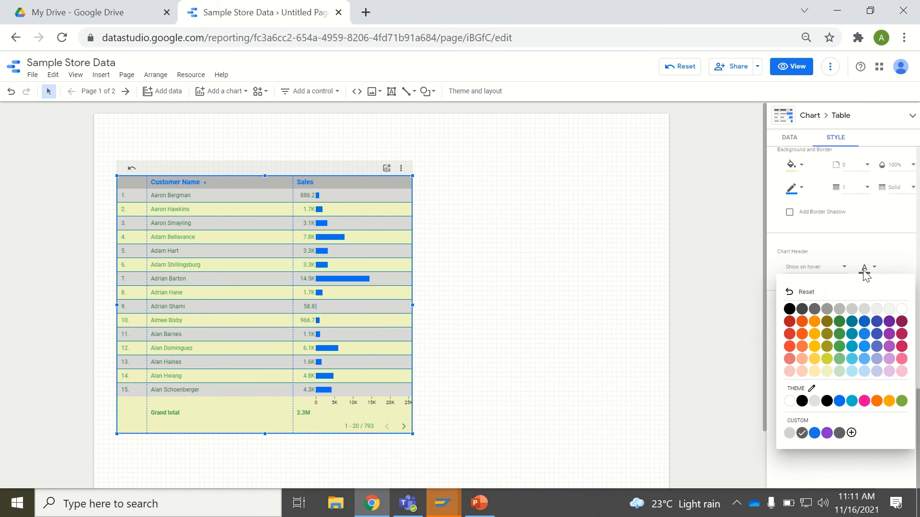
left_click(840, 336)
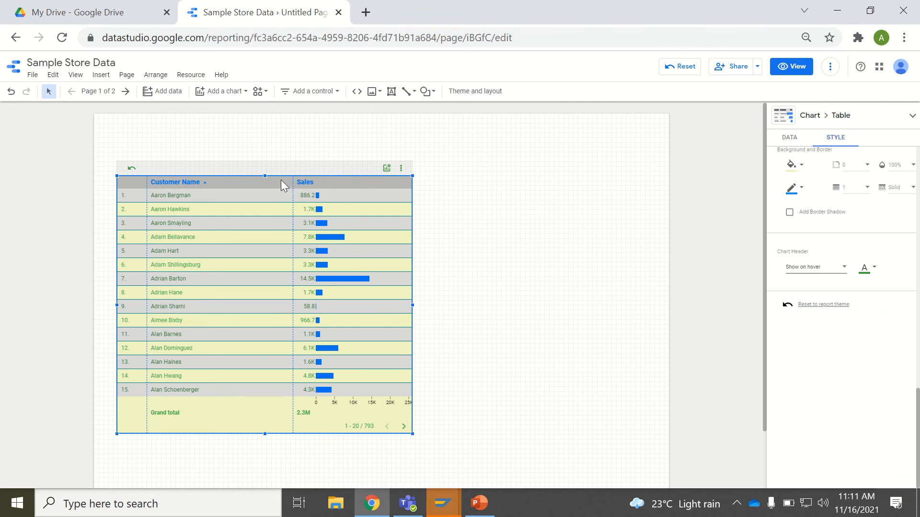
left_click_drag(281, 180, 259, 152)
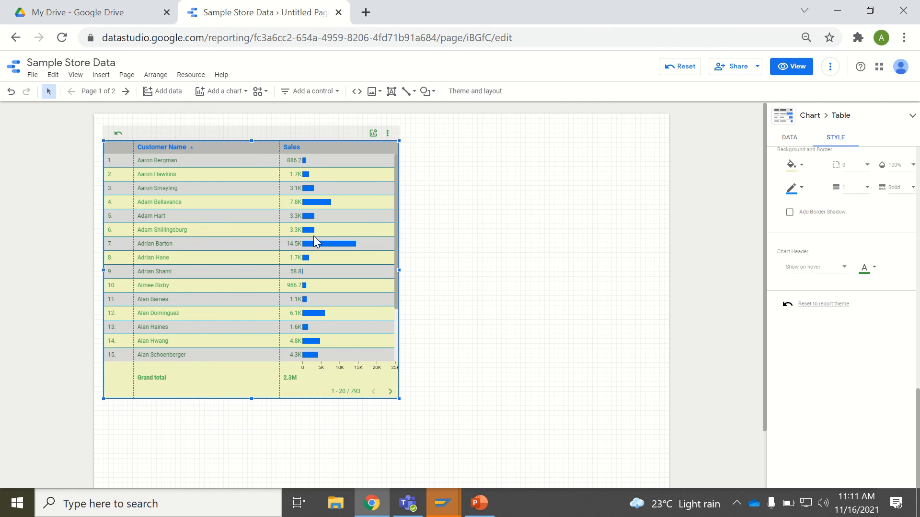
Try sorting the table from its column headings, by Customer Name in both orders and by Sales descending and ascending.
left_click(192, 149)
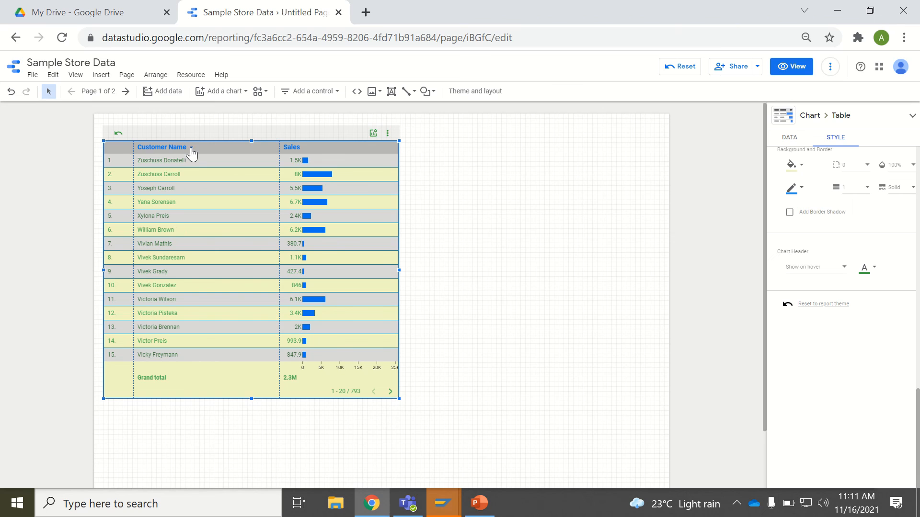
left_click(192, 149)
left_click(191, 148)
left_click(175, 148)
left_click(292, 152)
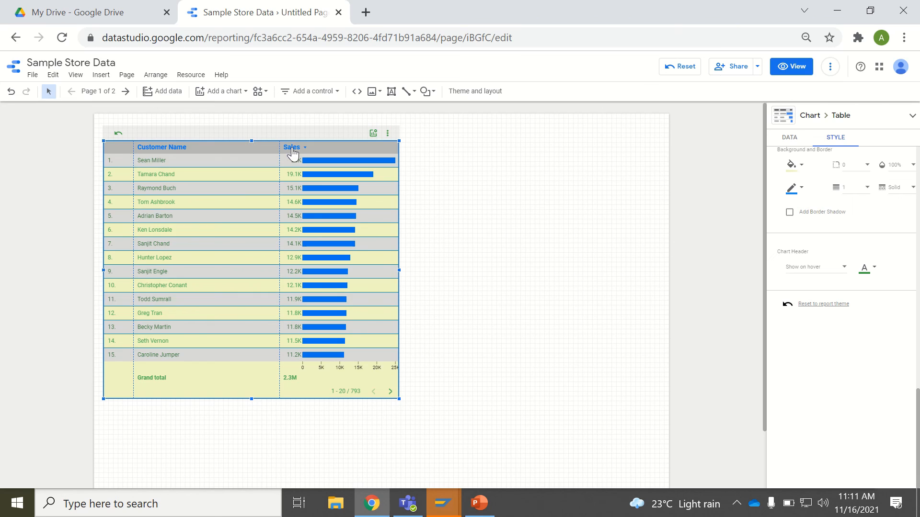
left_click(292, 153)
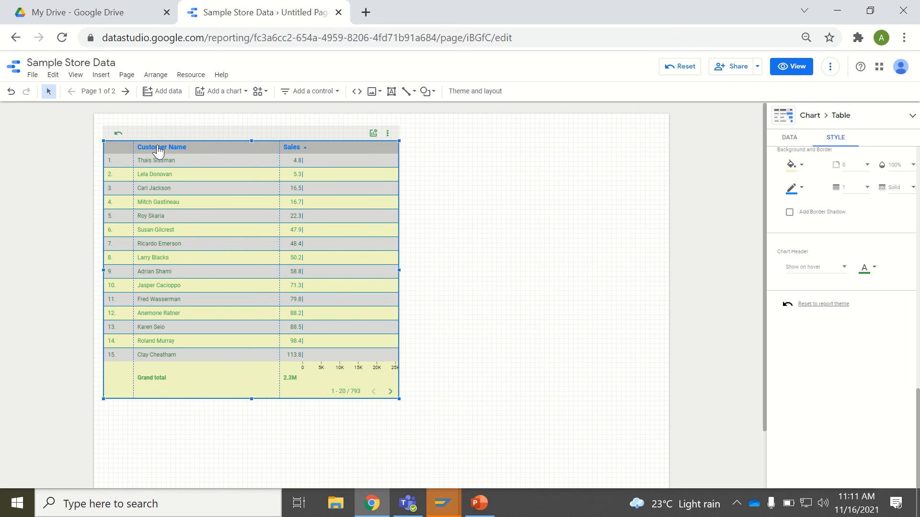
right_click(158, 149)
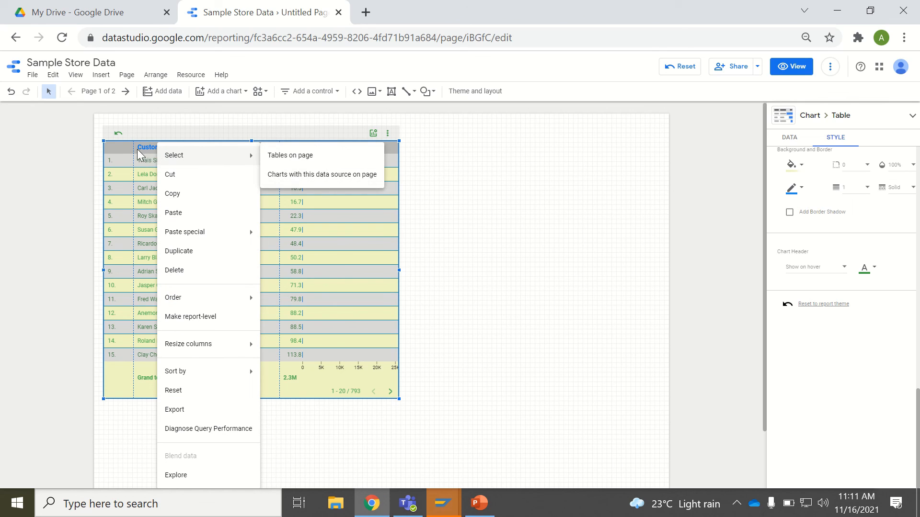
left_click(138, 150)
left_click(388, 134)
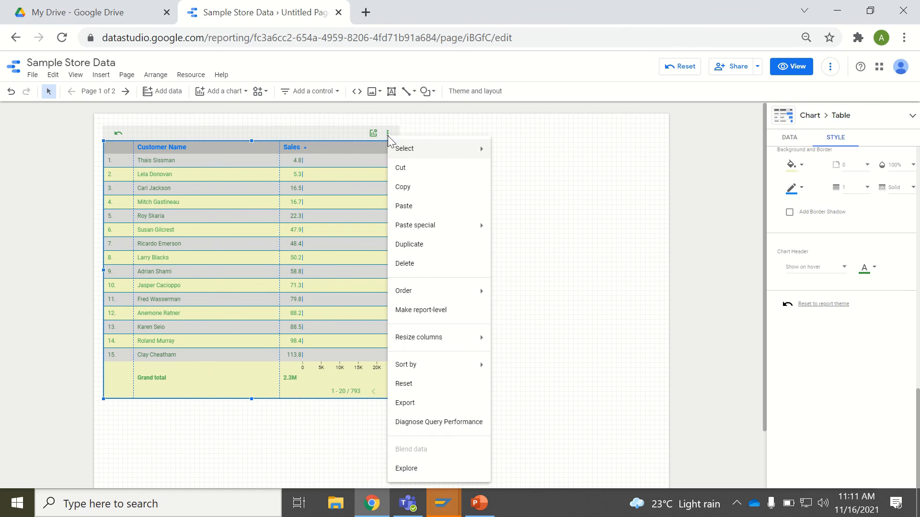
left_click(320, 129)
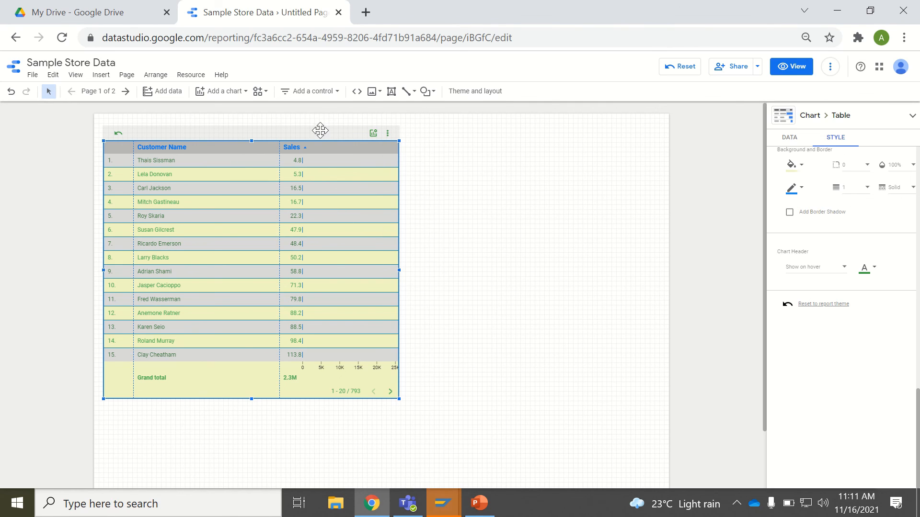
Shrink the customer sales table in width and height to free space beside it on the page.
left_click_drag(398, 398, 310, 317)
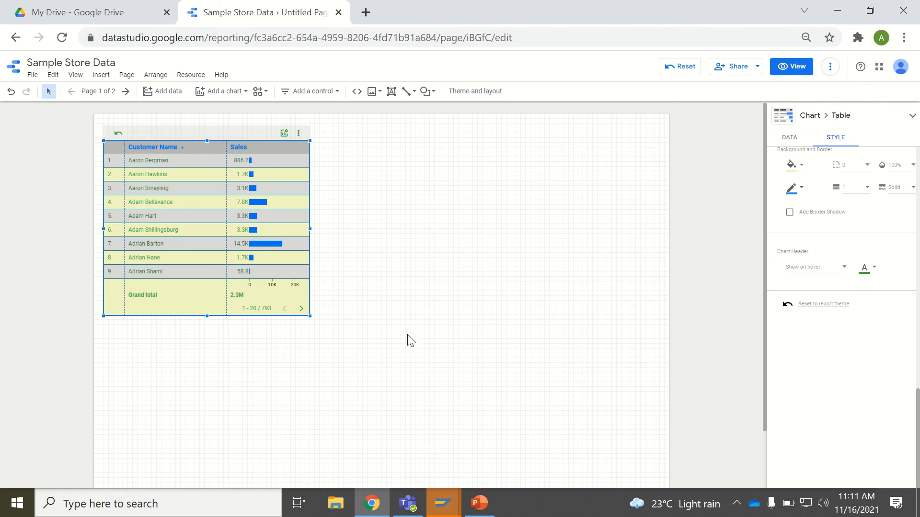
left_click(436, 390)
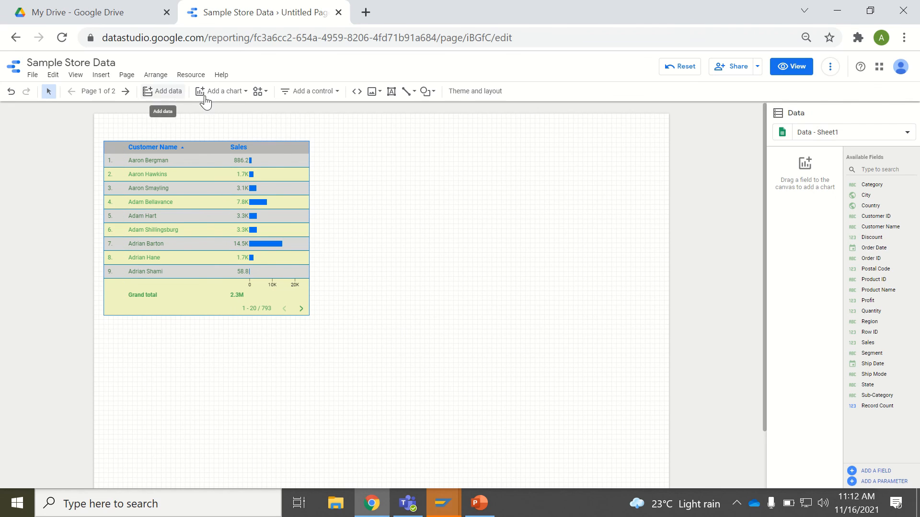
Add a second table beside the customer sales table and enlarge it to roughly the same size.
left_click(226, 97)
left_click(225, 118)
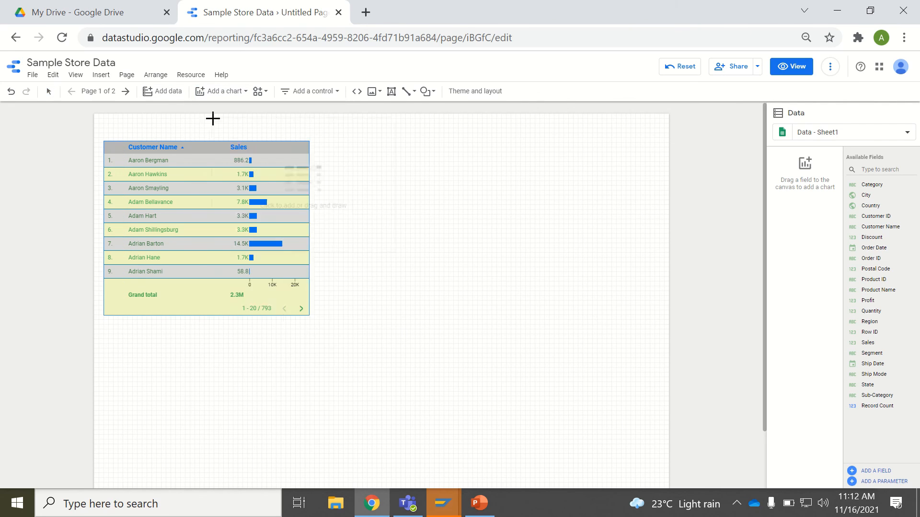
left_click(370, 140)
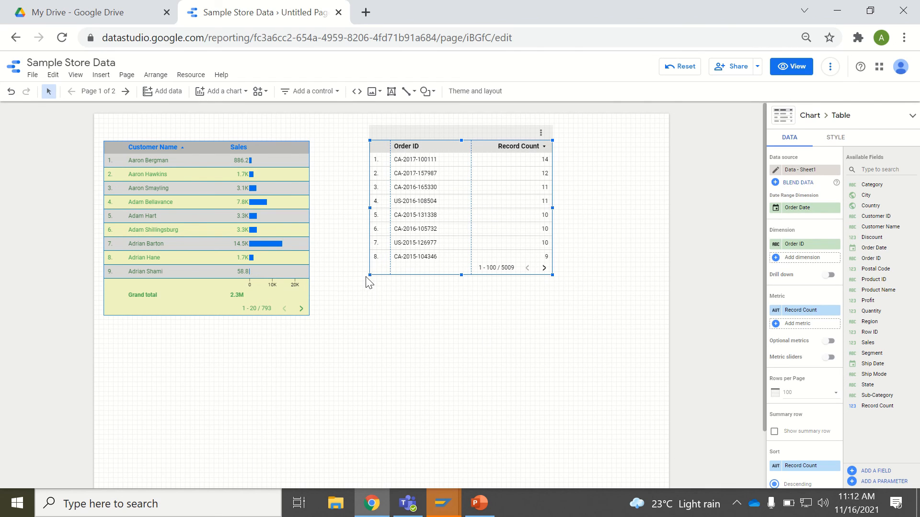
left_click_drag(369, 275, 348, 310)
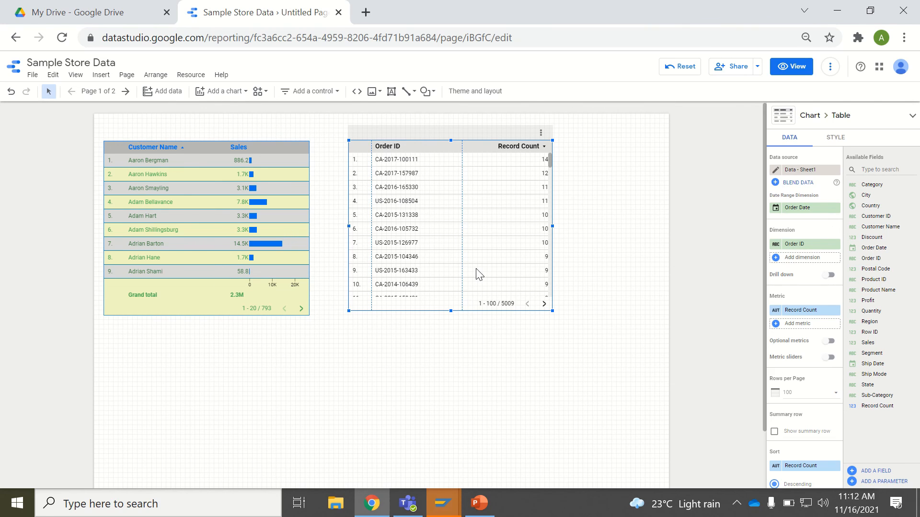
left_click(480, 386)
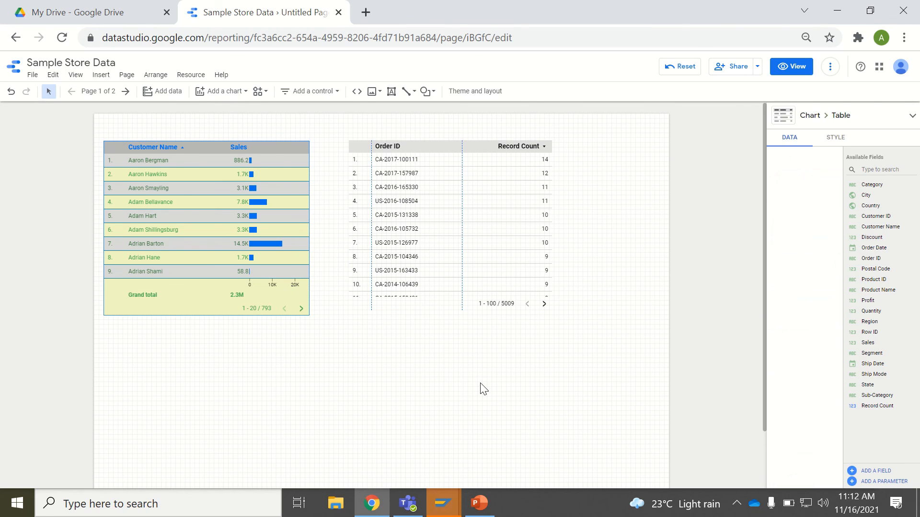
Copy the customer sales table and paste only its style onto the Order ID table.
left_click(214, 146)
right_click(213, 146)
mouse_move(214, 146)
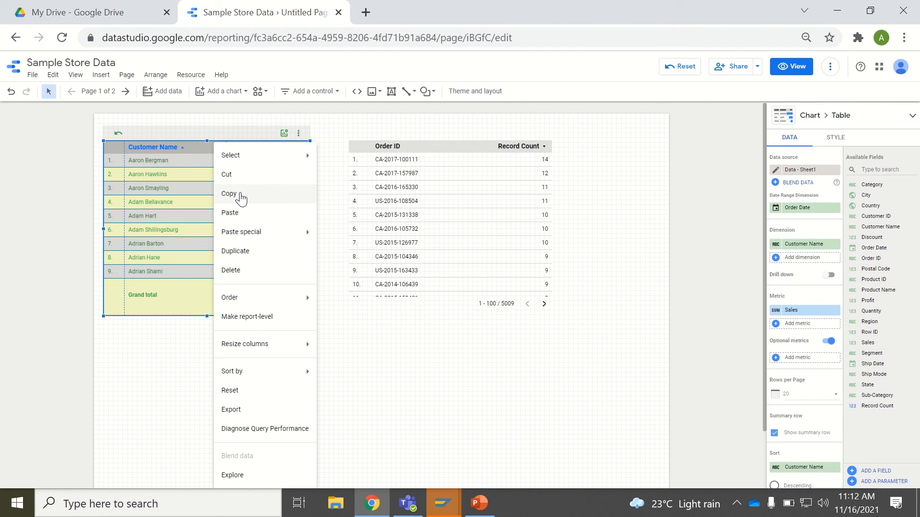
left_click(241, 198)
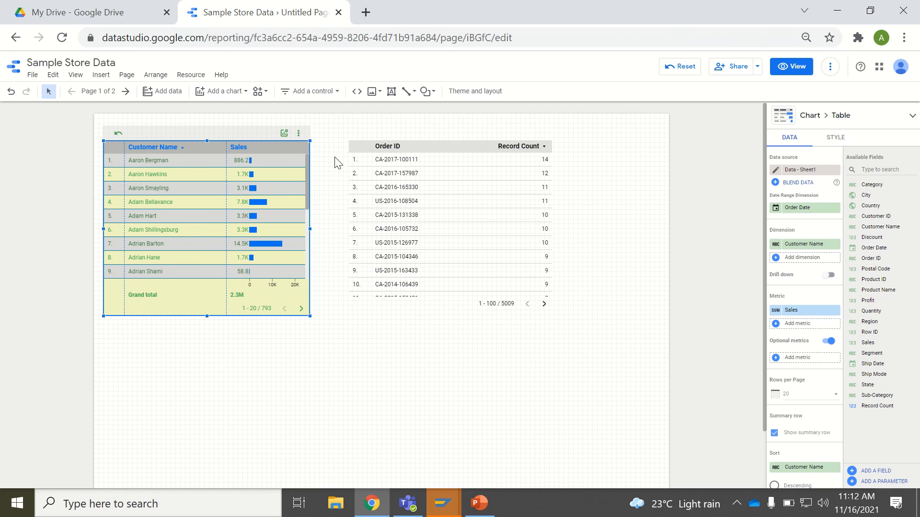
left_click(428, 140)
right_click(428, 138)
mouse_move(449, 233)
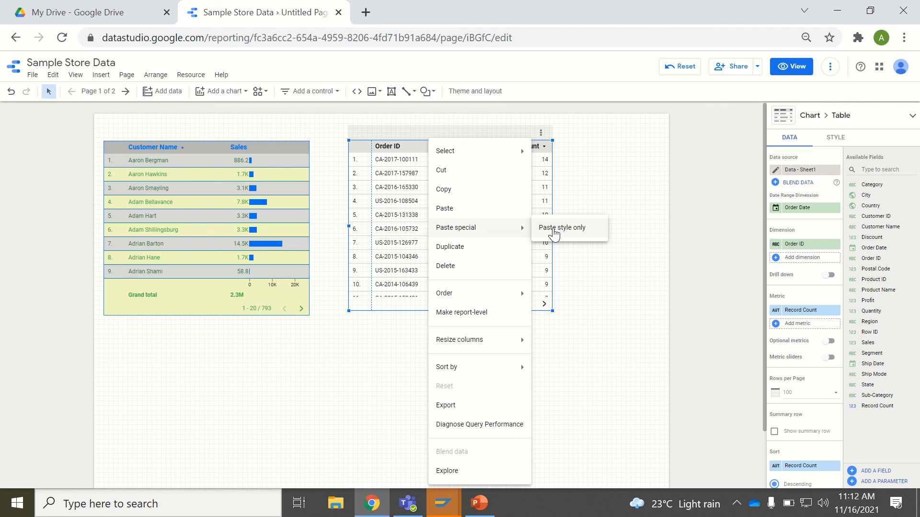
left_click(554, 233)
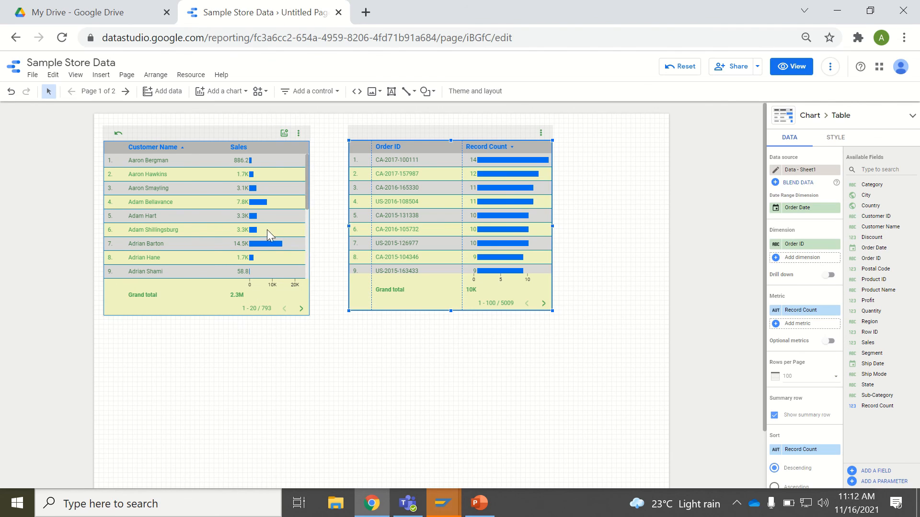
mouse_move(470, 503)
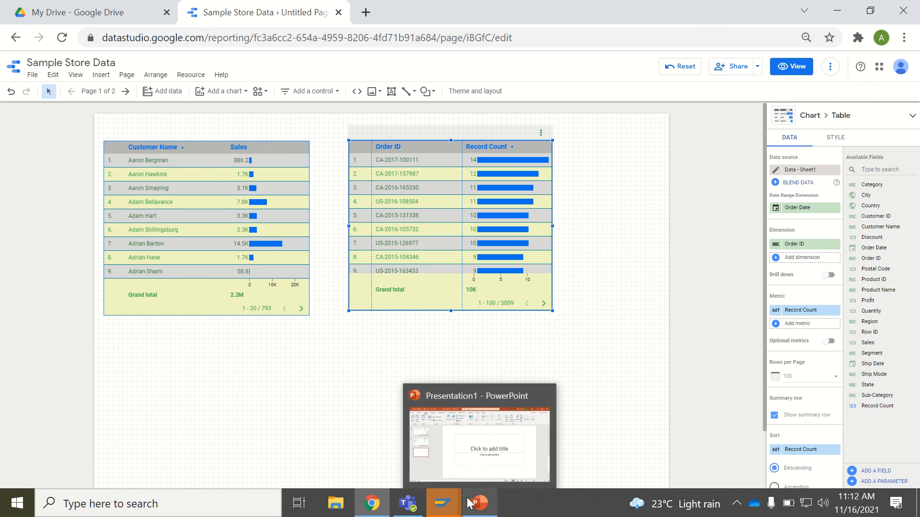